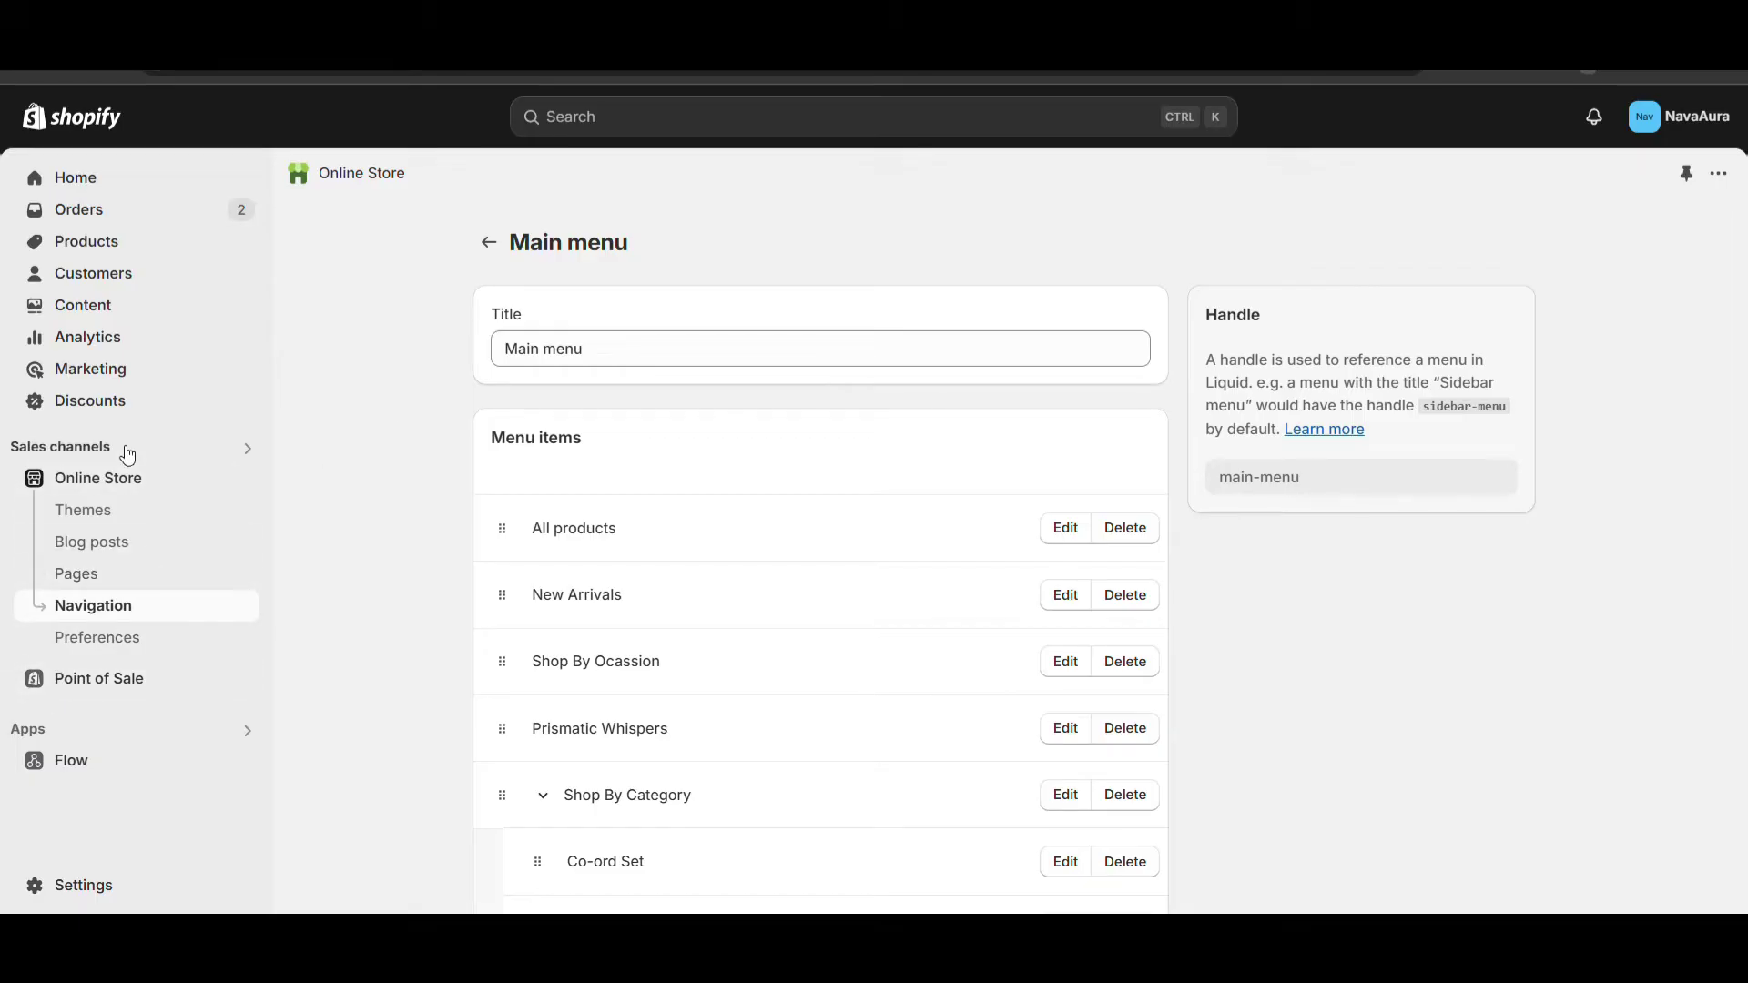
Go to the store's Payments settings, which list PayPal and no payment provider yet.
left_click(83, 885)
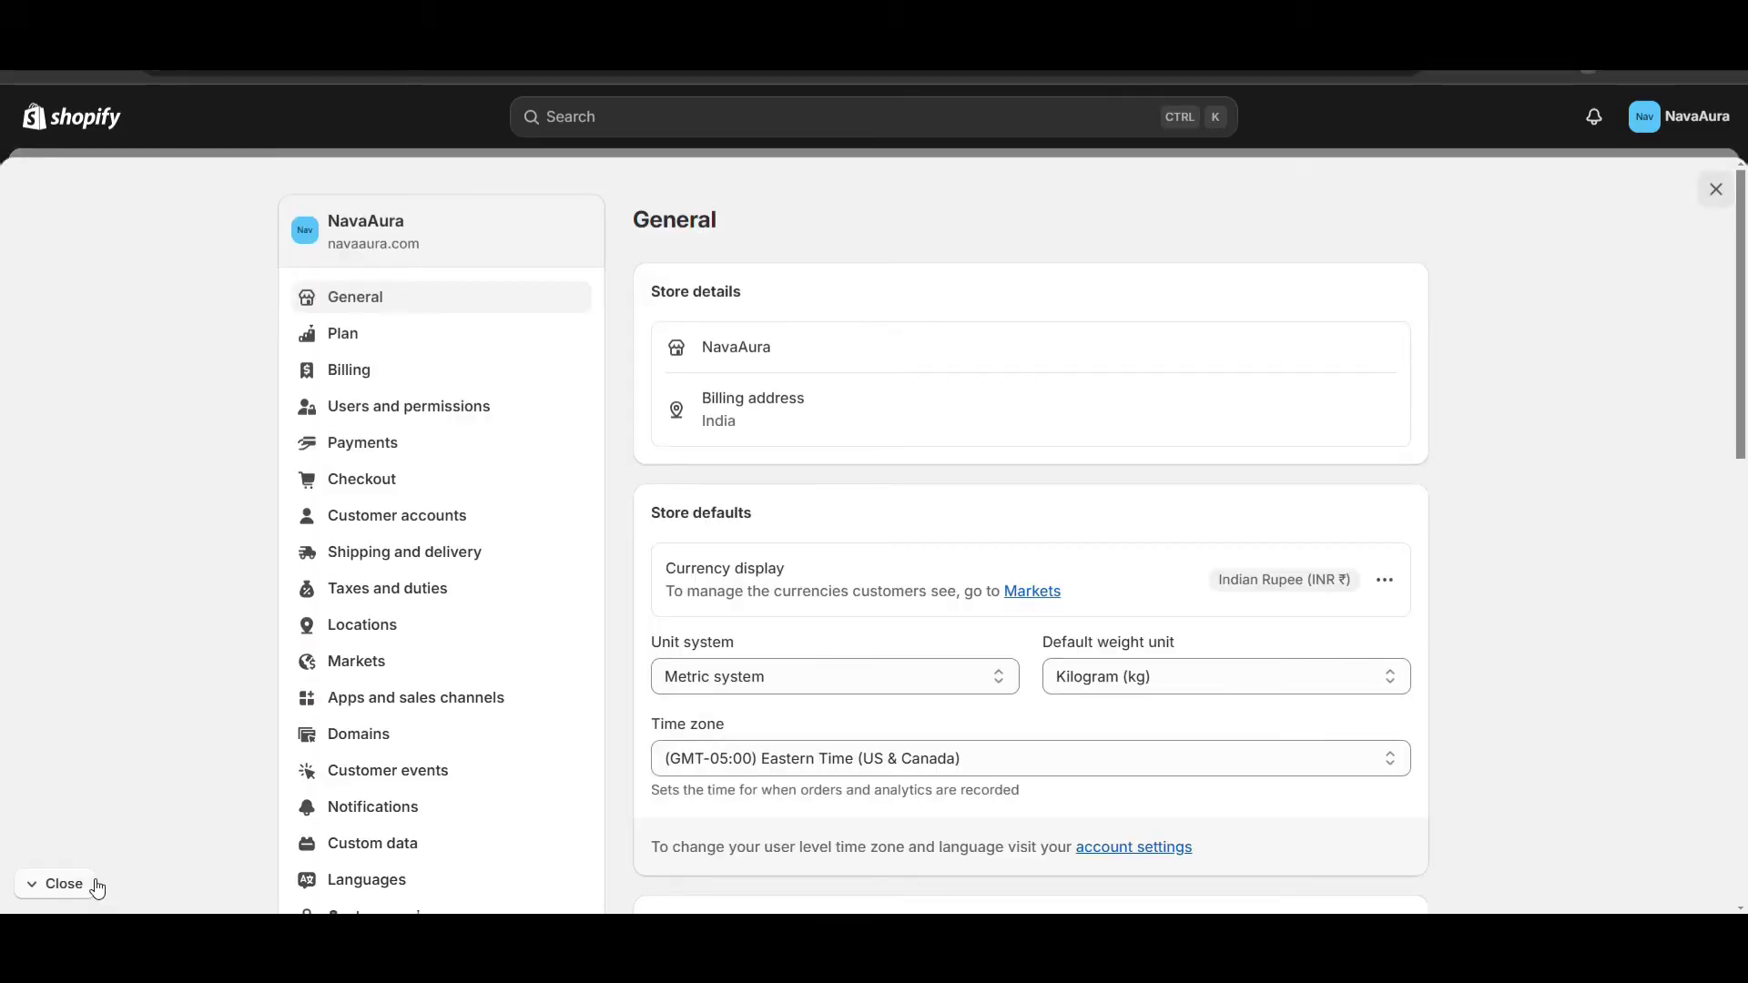
left_click(380, 453)
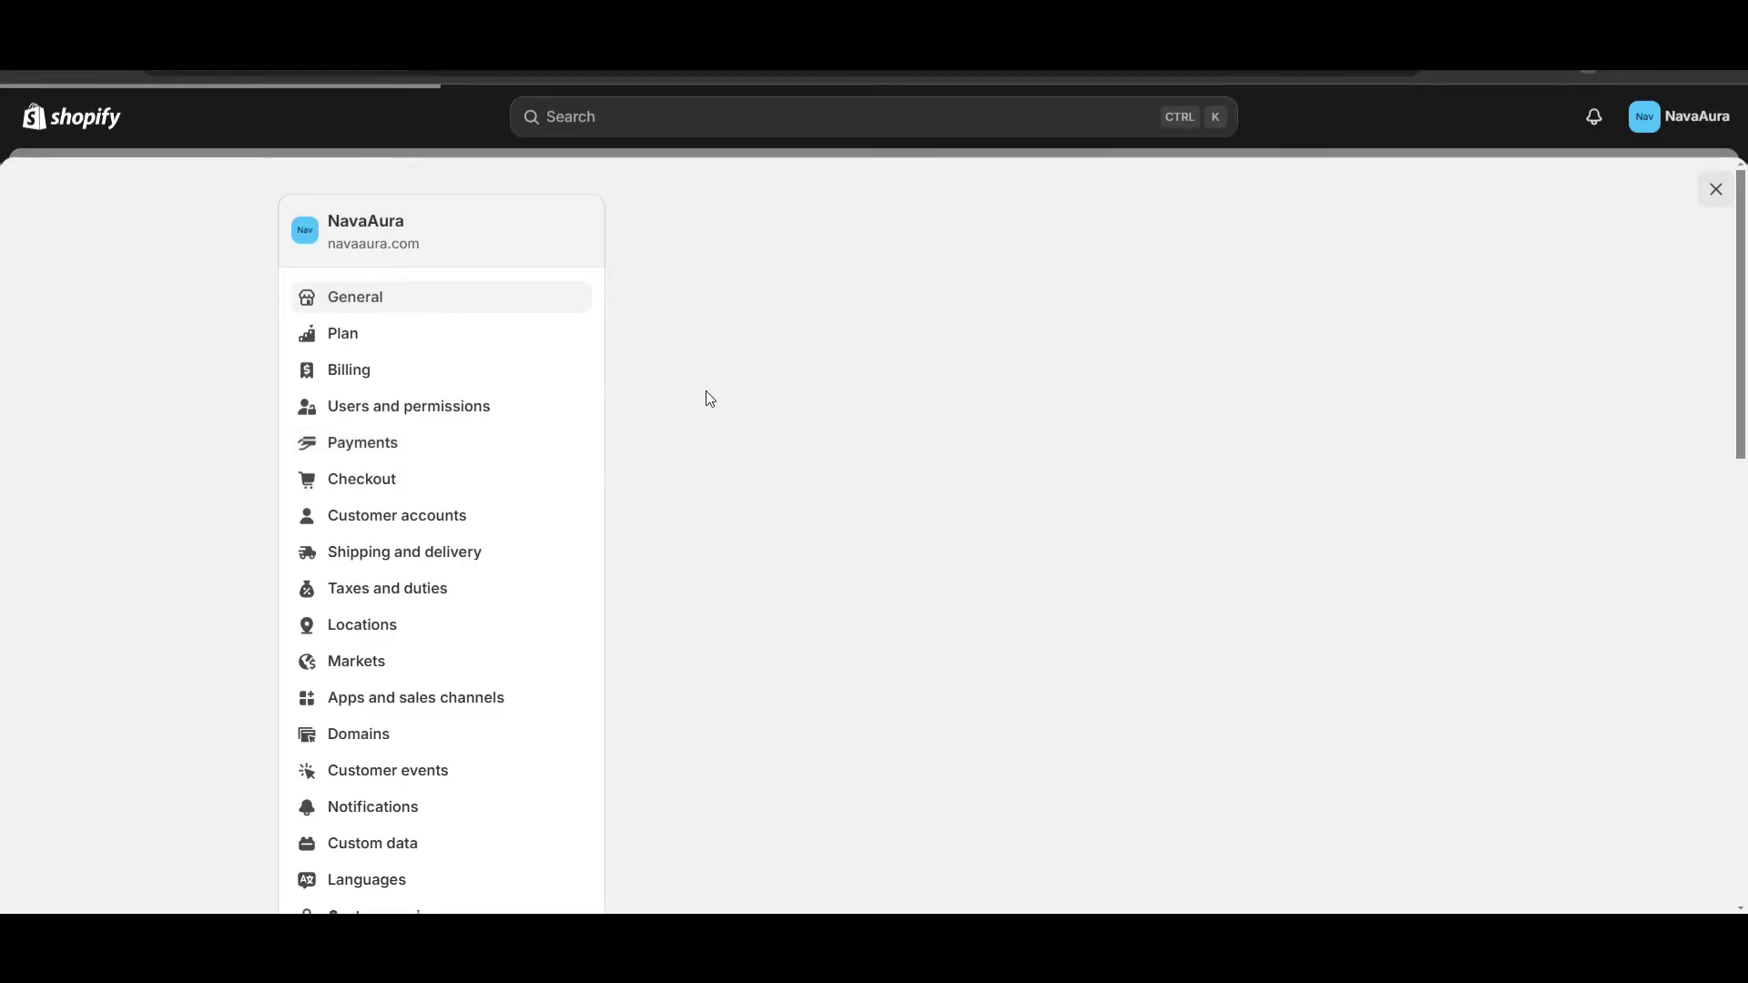
scroll(837, 488, "down", 1)
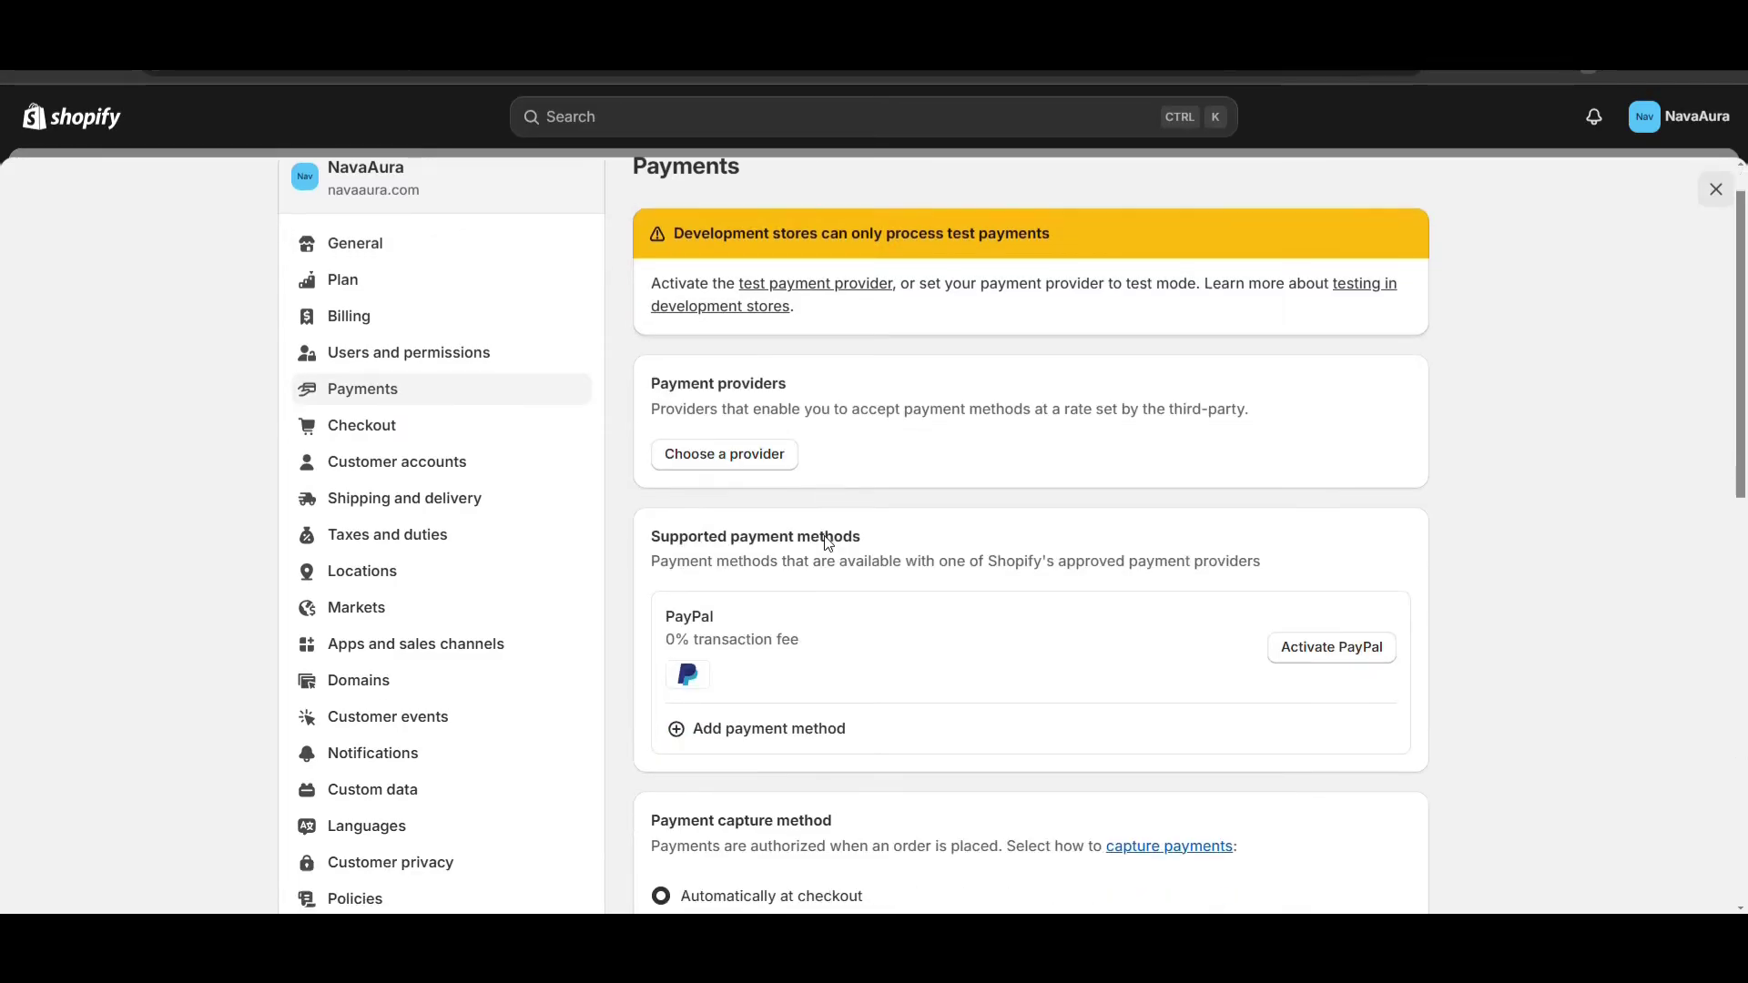
scroll(823, 535, "down", 3)
scroll(780, 512, "up", 2)
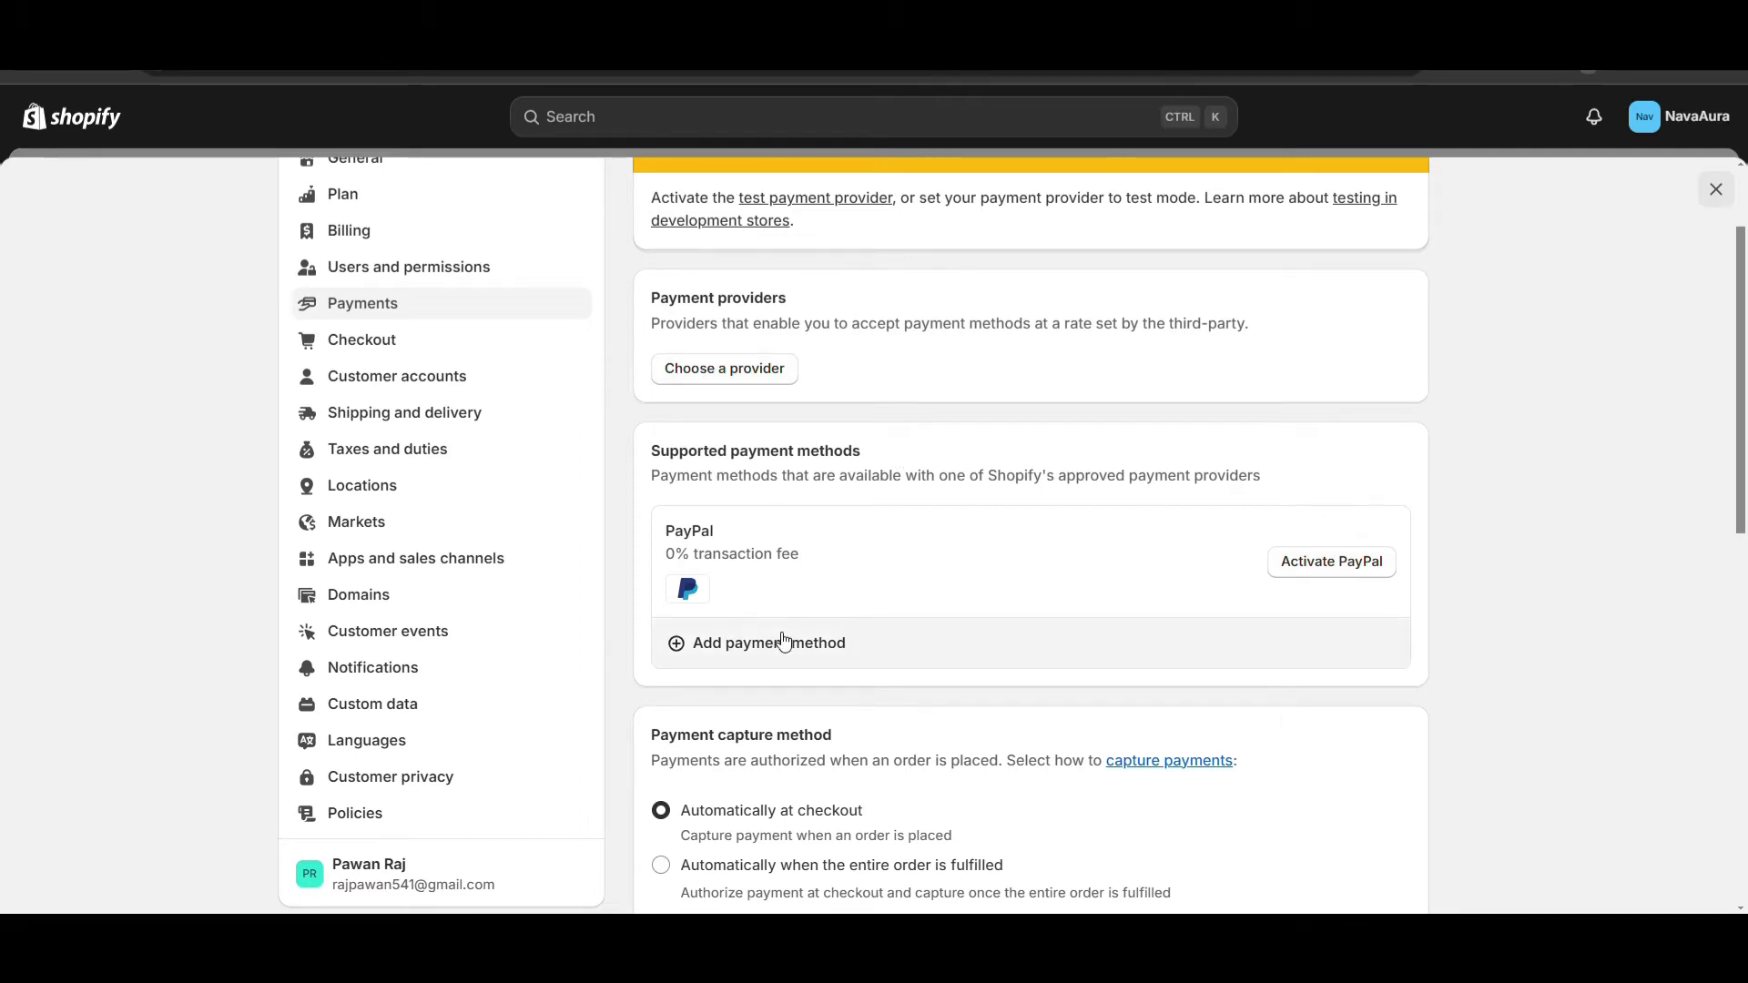
Search new payment methods by provider for 'raz' and select 1 Razorpay.
left_click(784, 642)
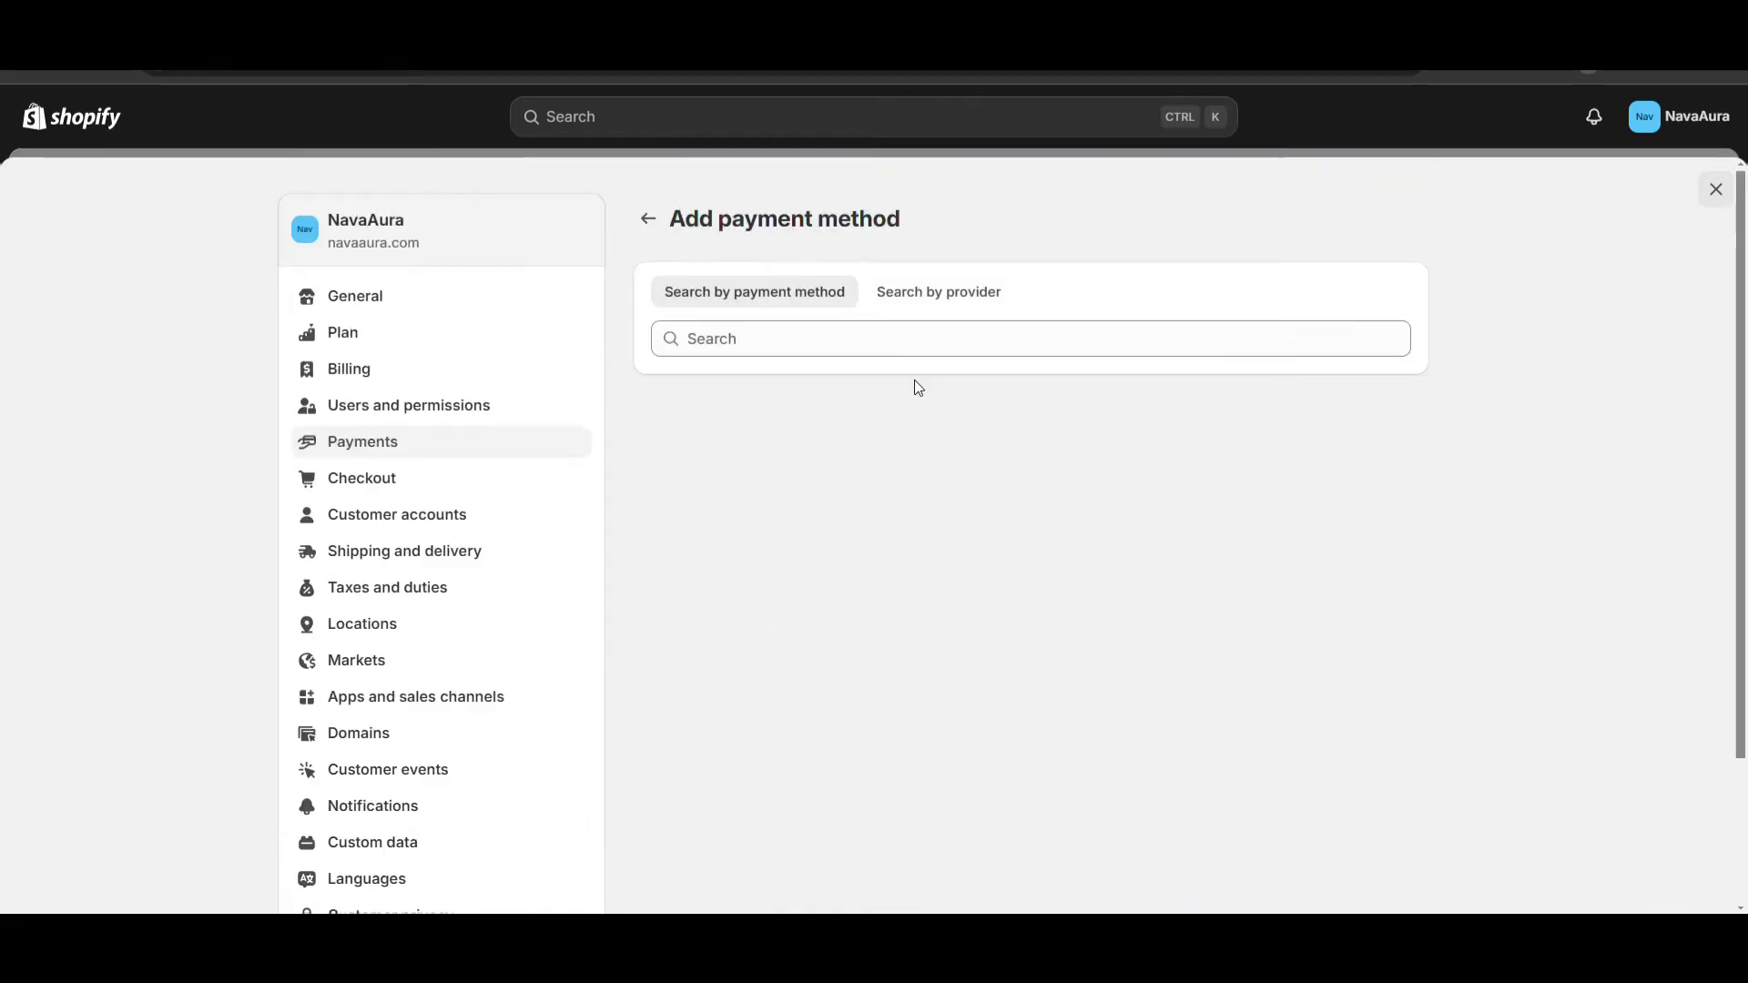
left_click(933, 303)
left_click(822, 348)
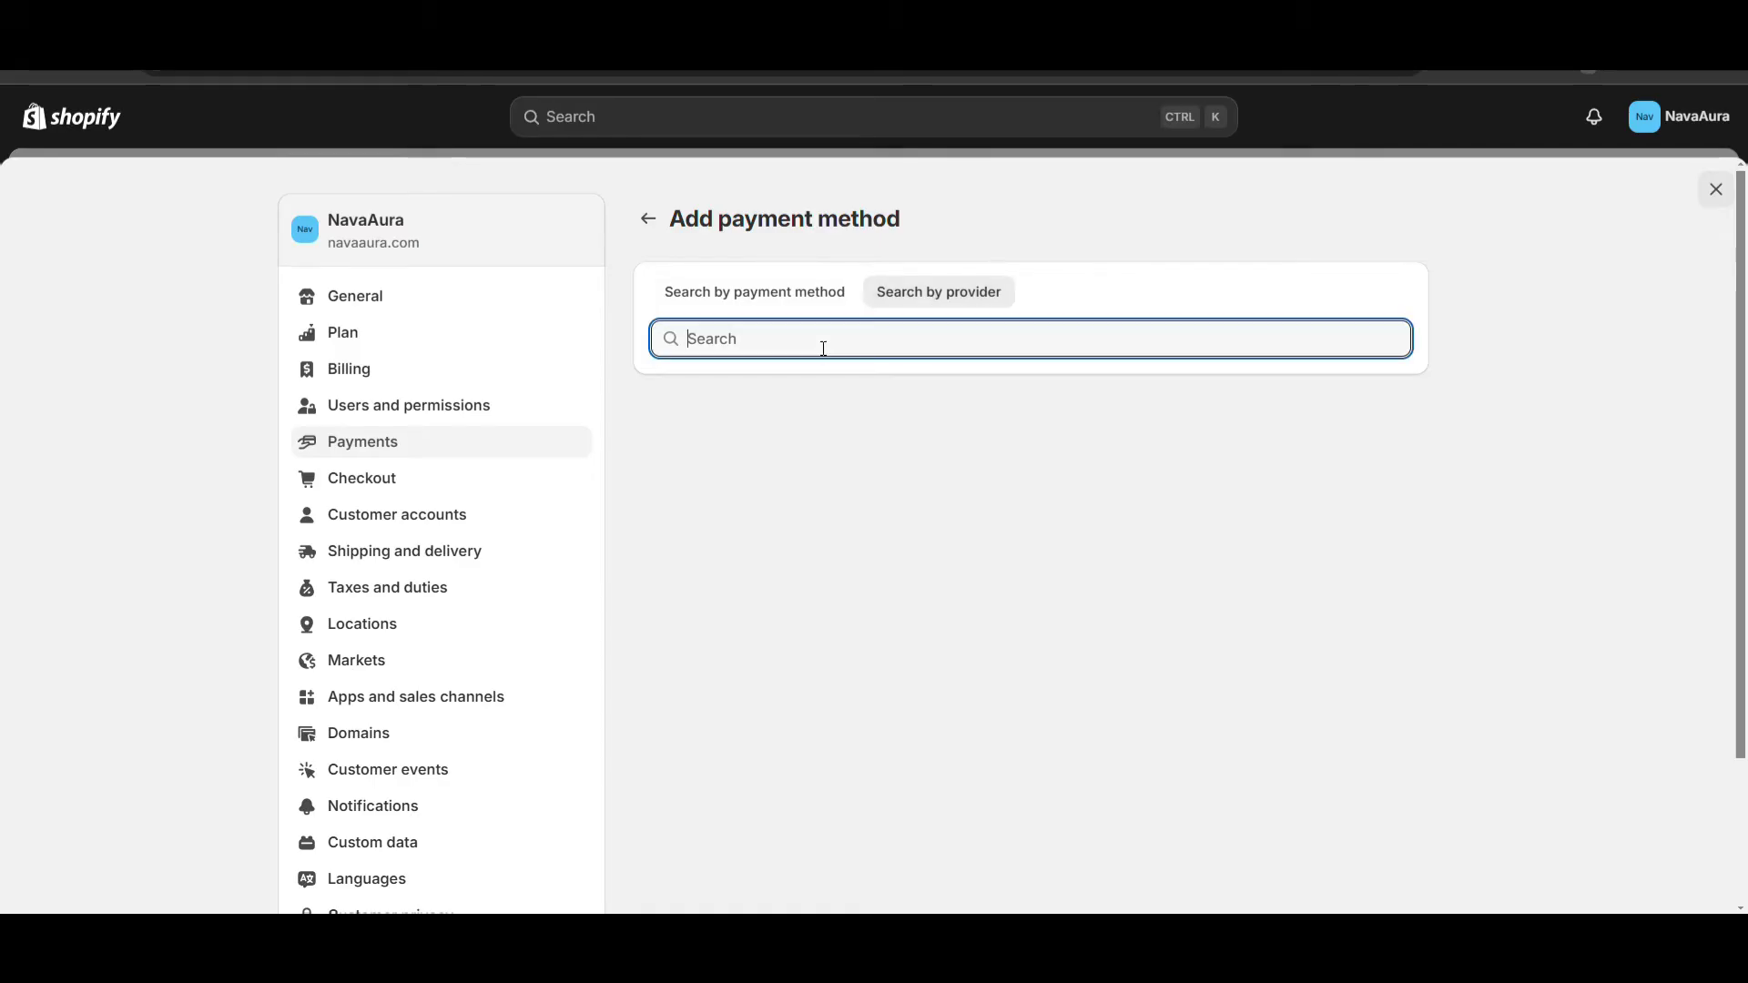
type("raz")
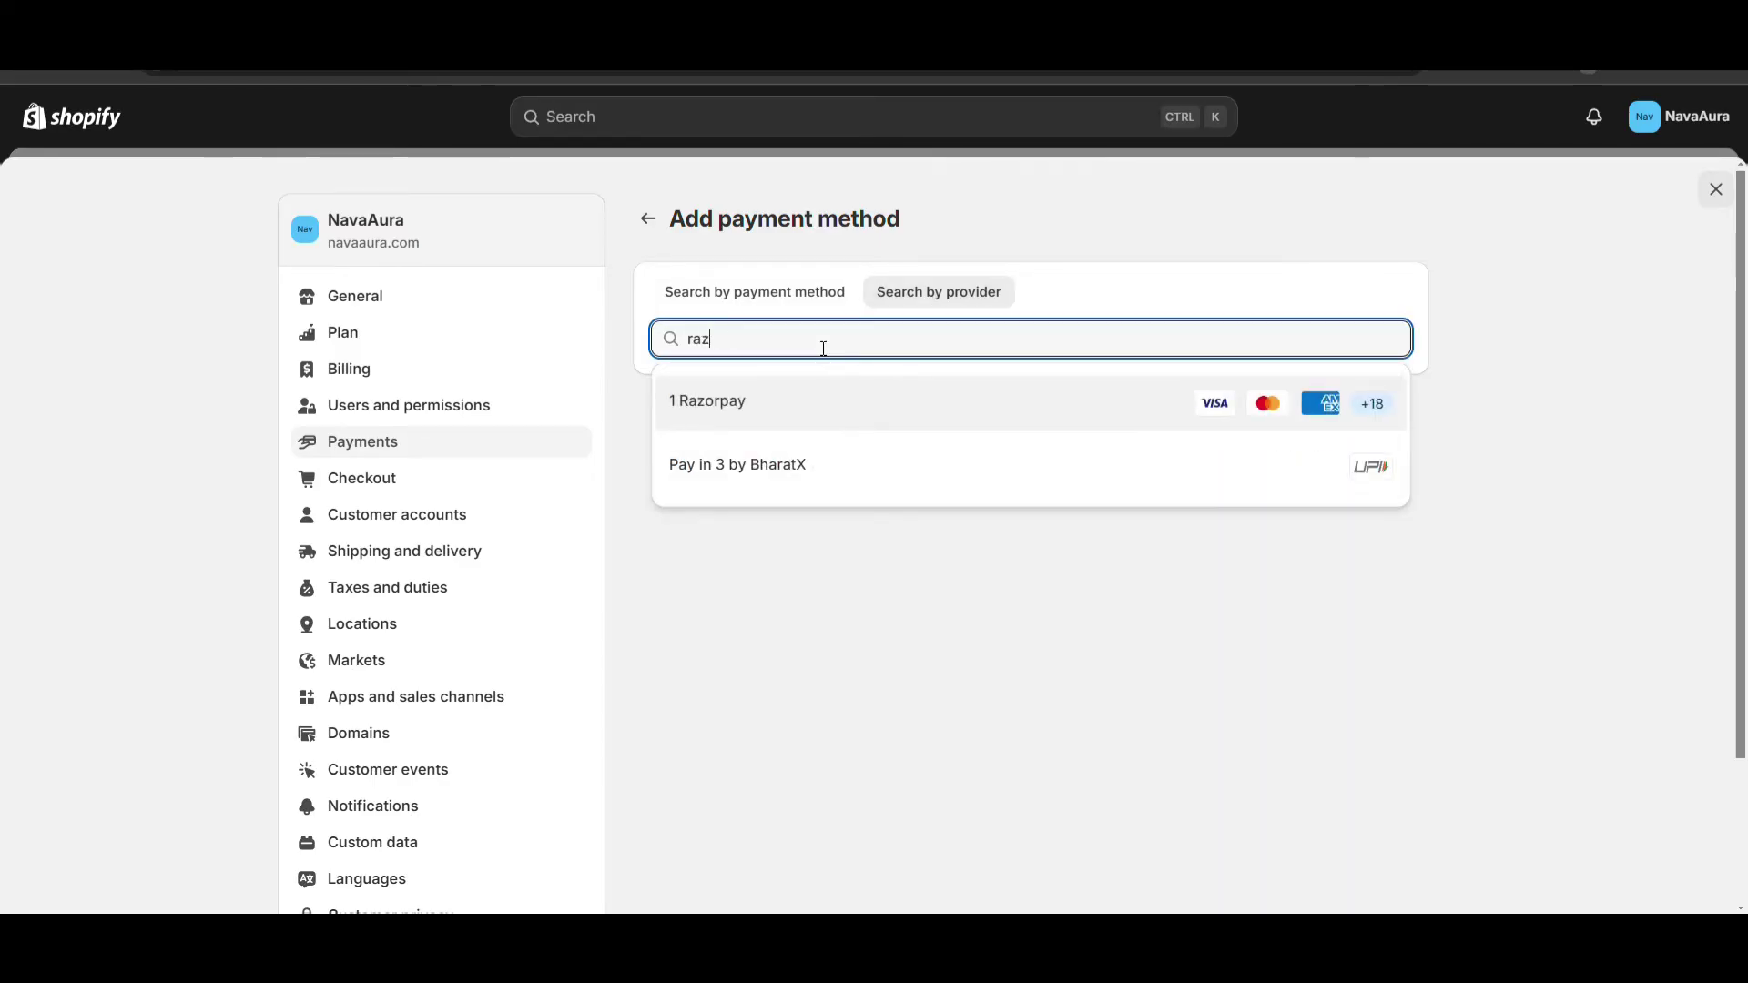
left_click(753, 405)
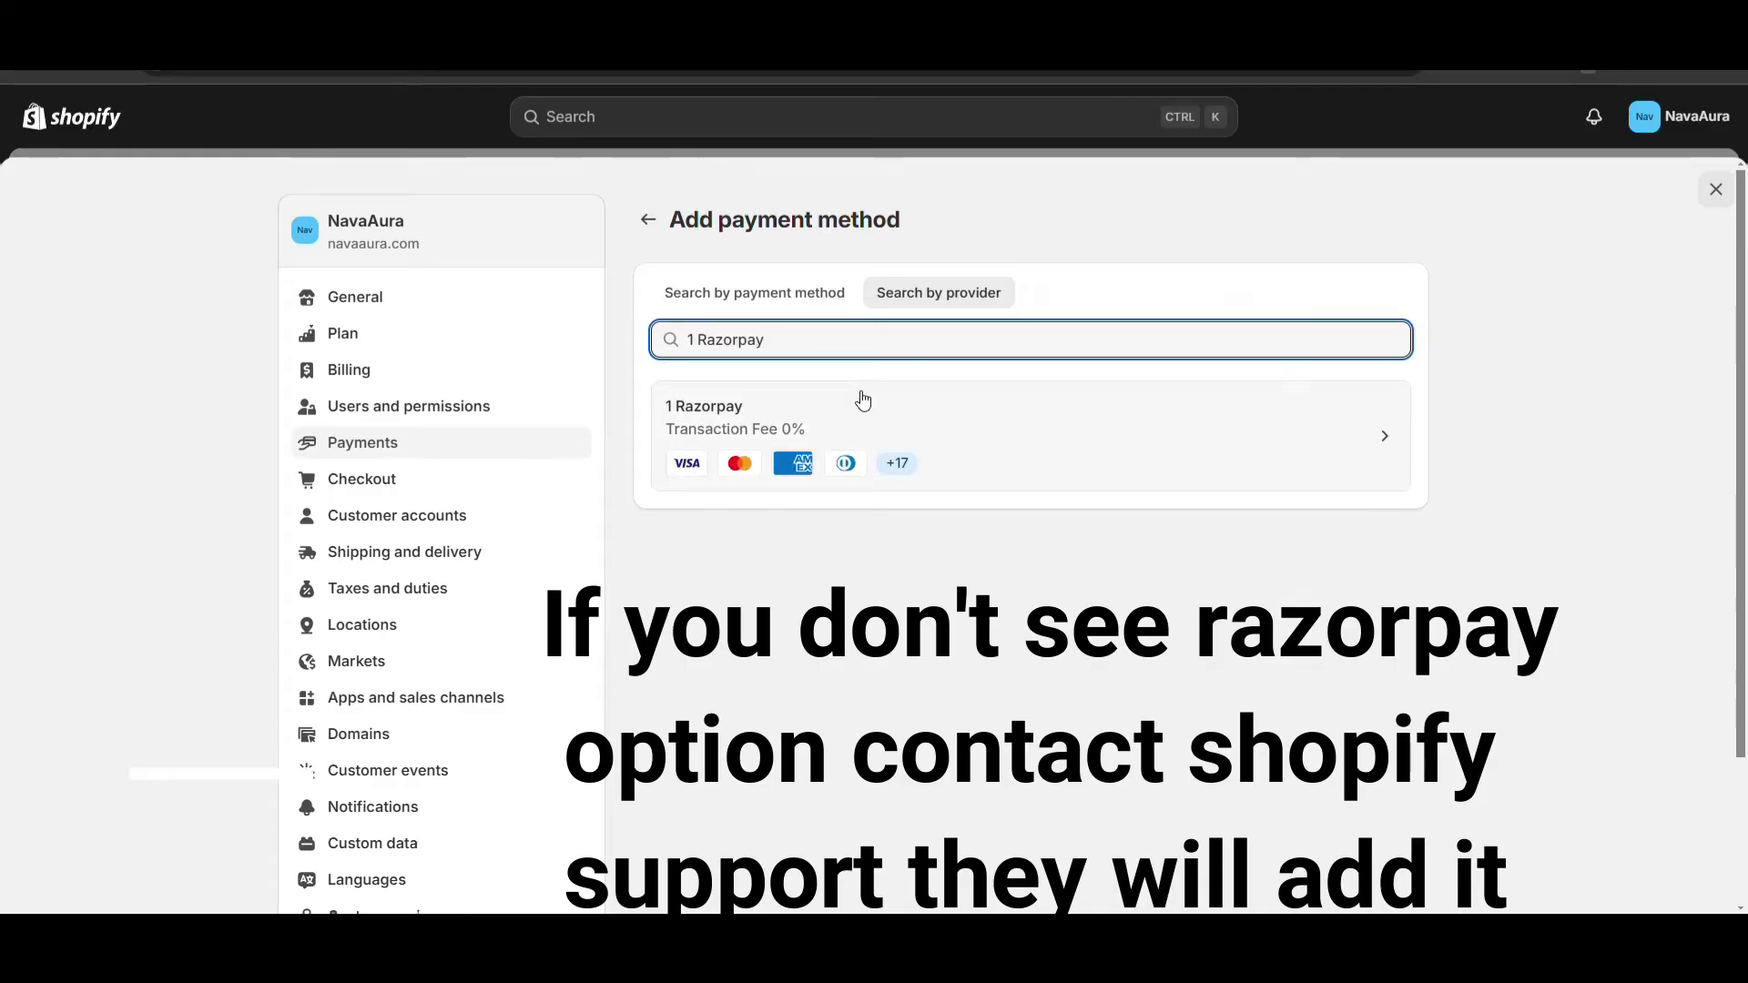
Install the 1 Razorpay app from its provider card.
left_click(949, 434)
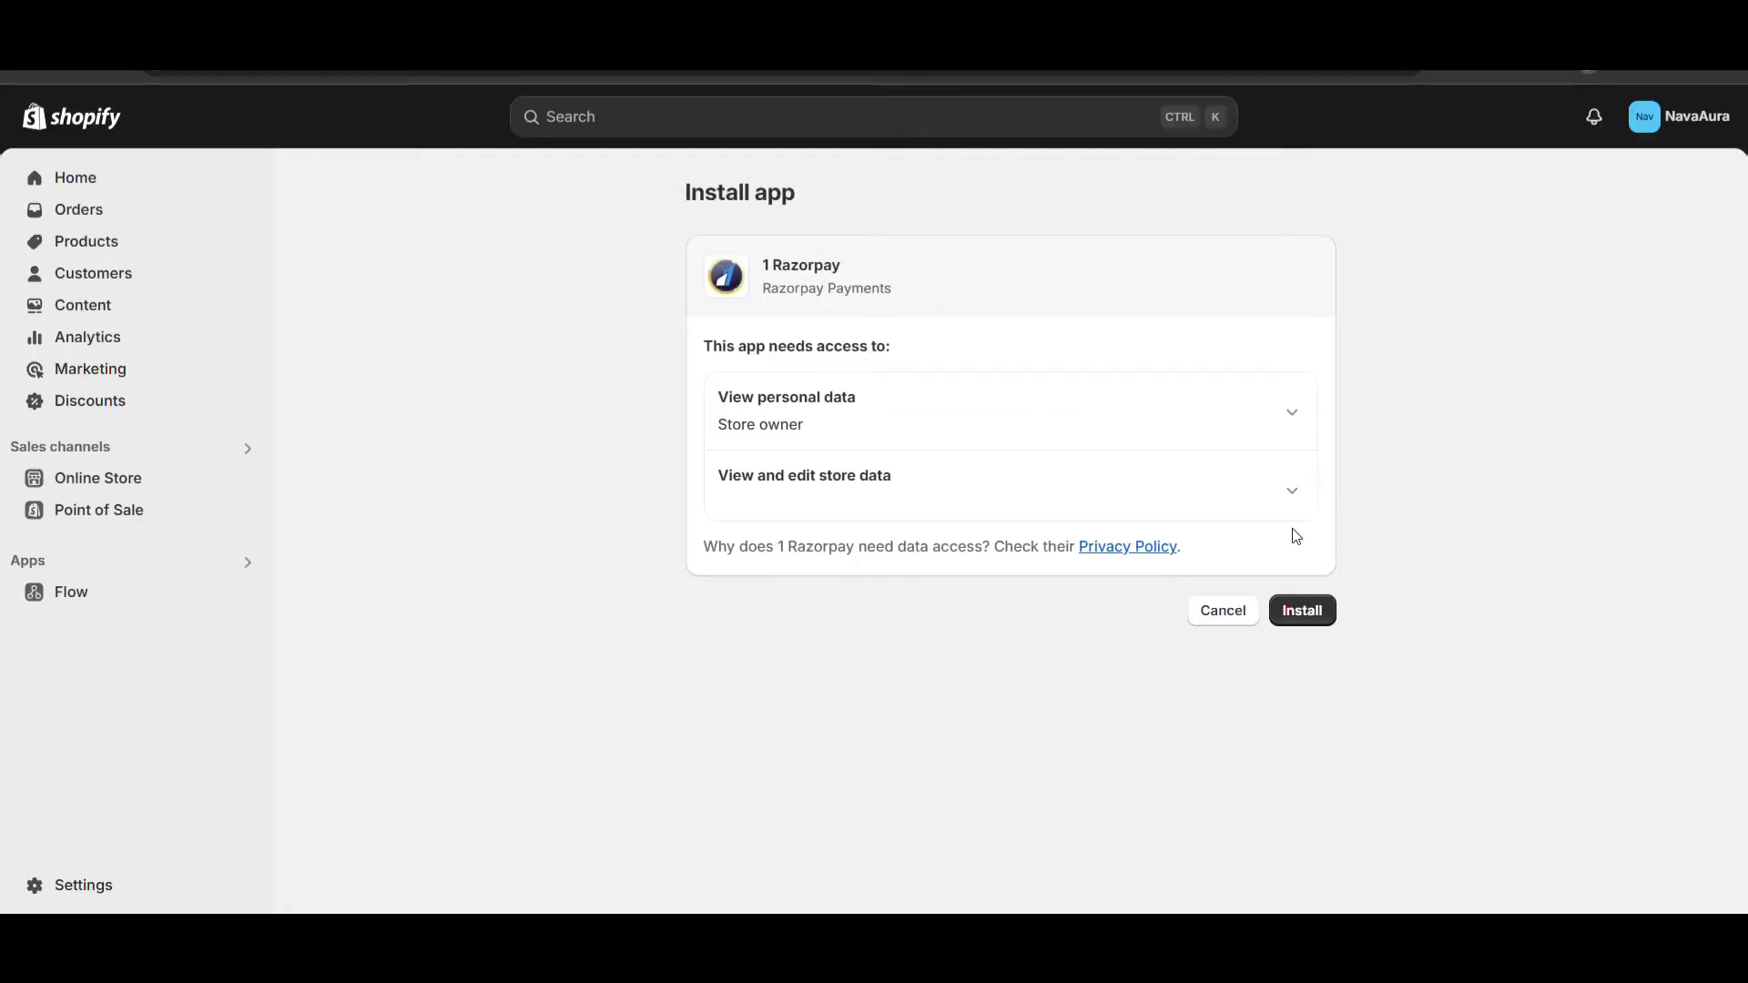
left_click(1307, 626)
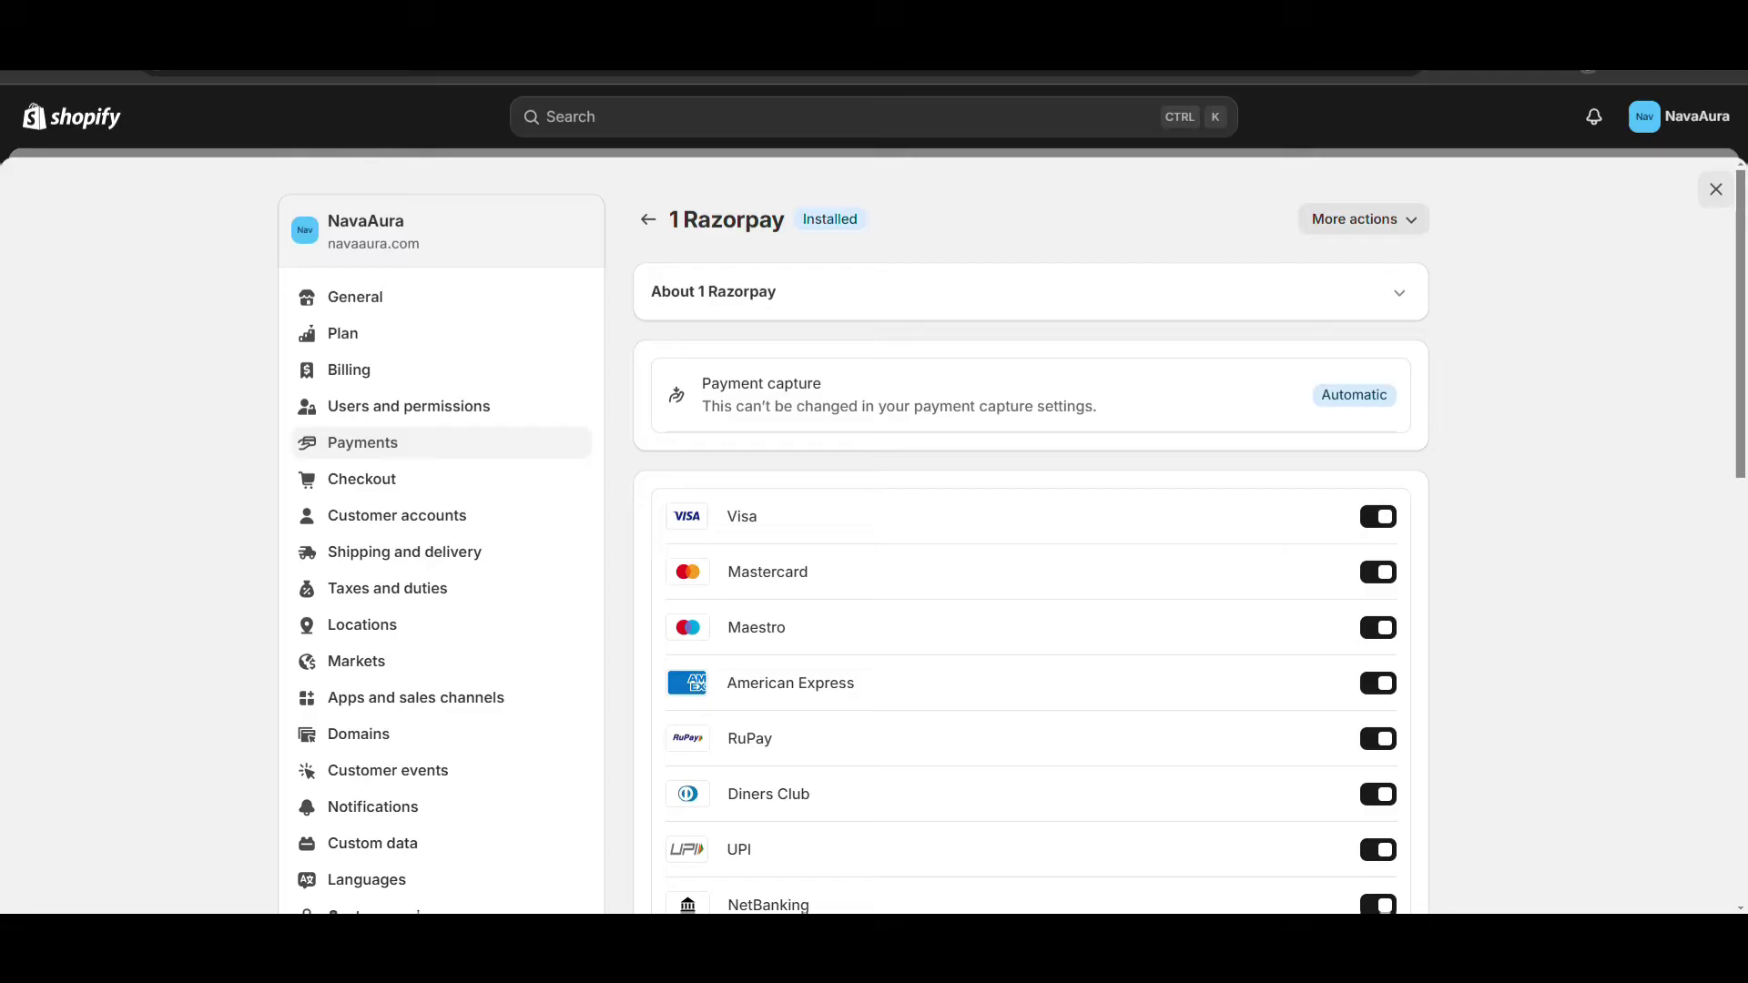
Activate 1 Razorpay with test mode off, then return to the admin home.
key("ctrl+t")
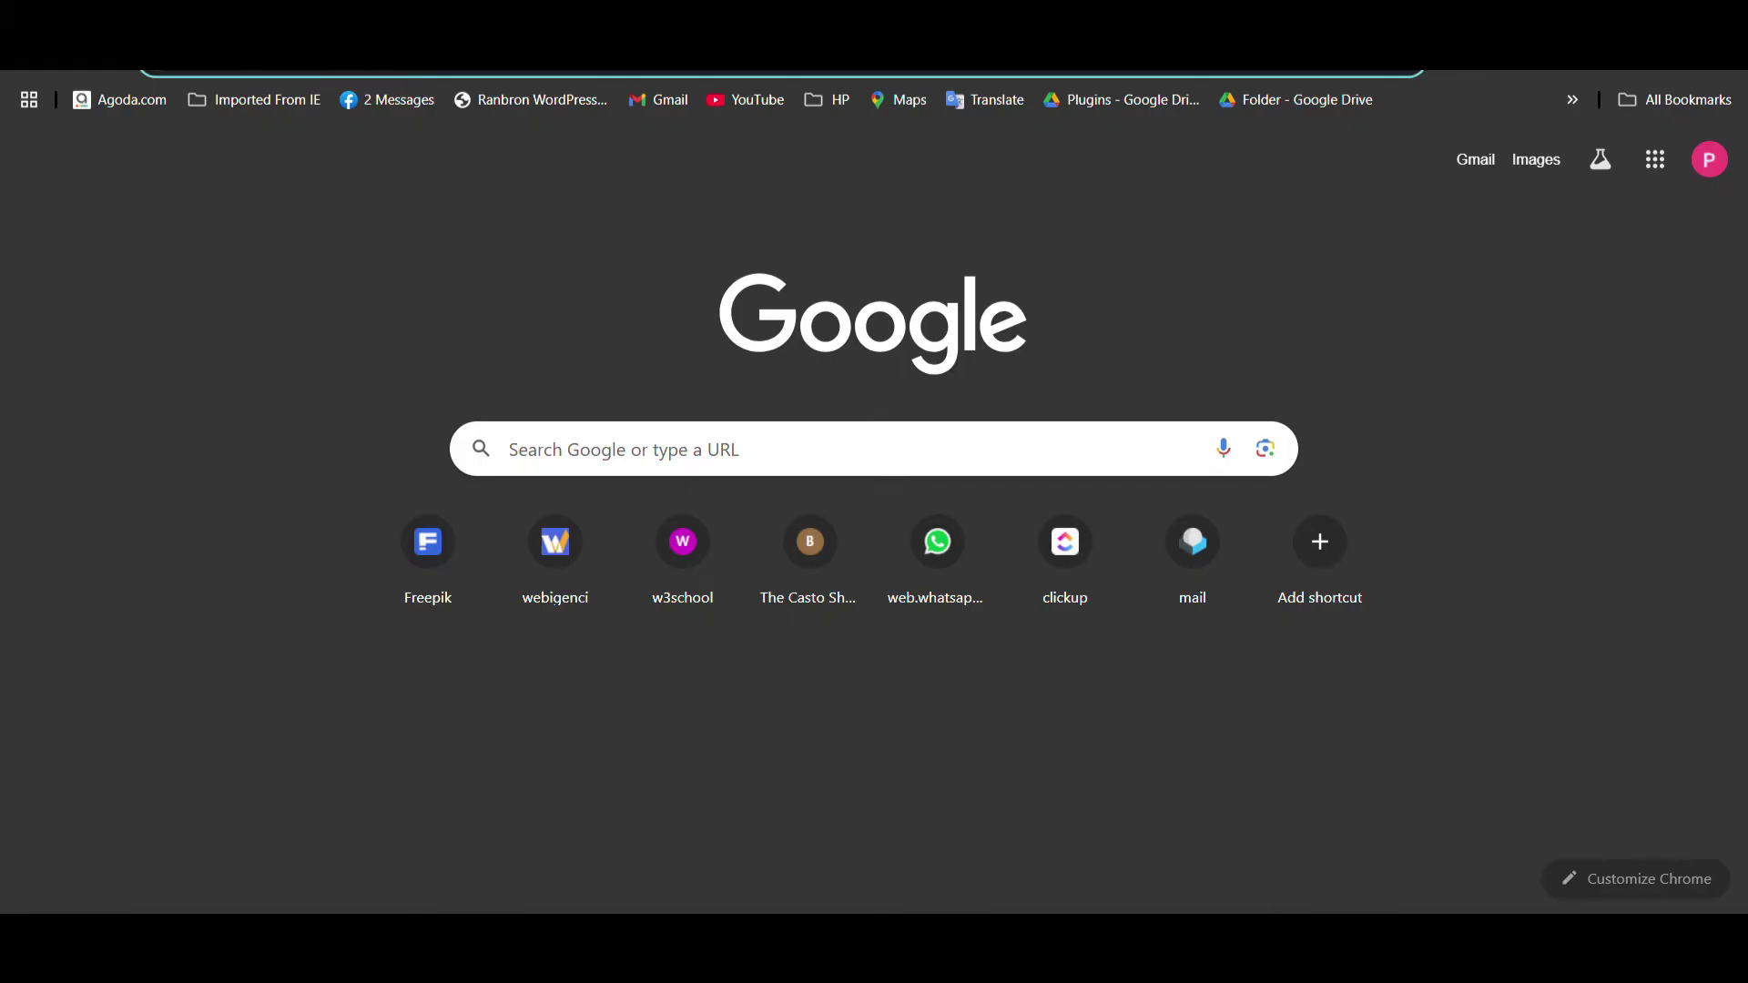
key("ctrl+w")
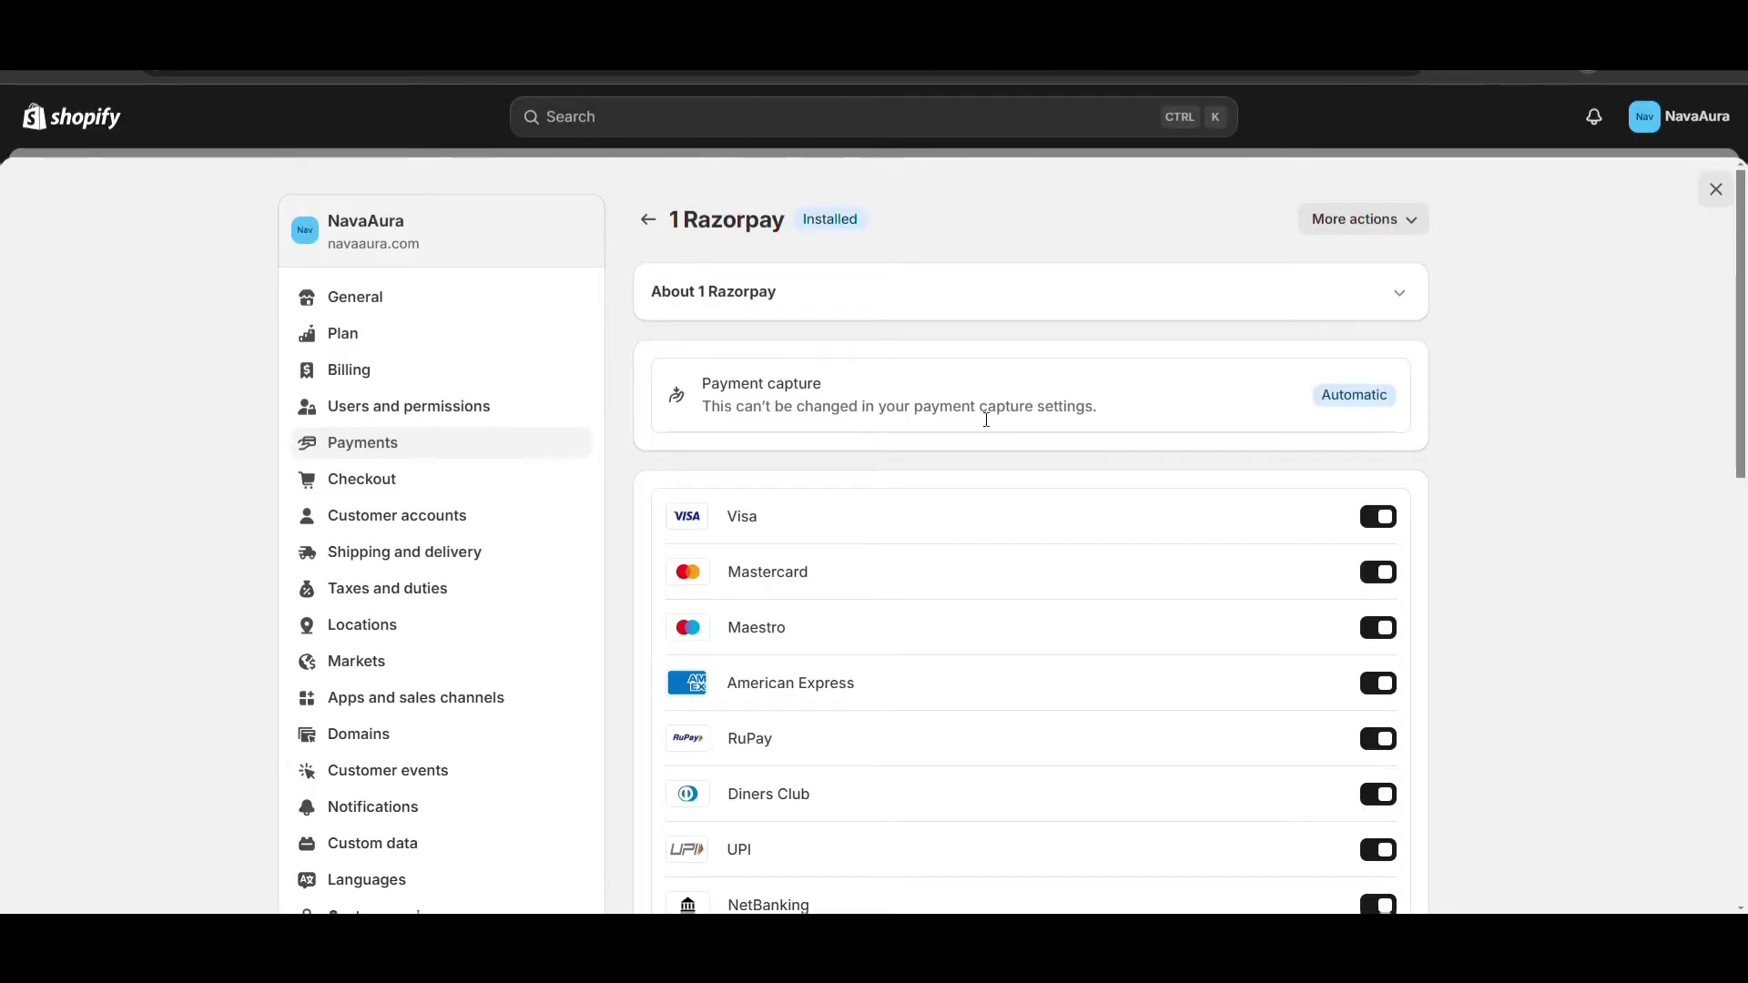
scroll(979, 418, "down", 1)
scroll(978, 418, "down", 4)
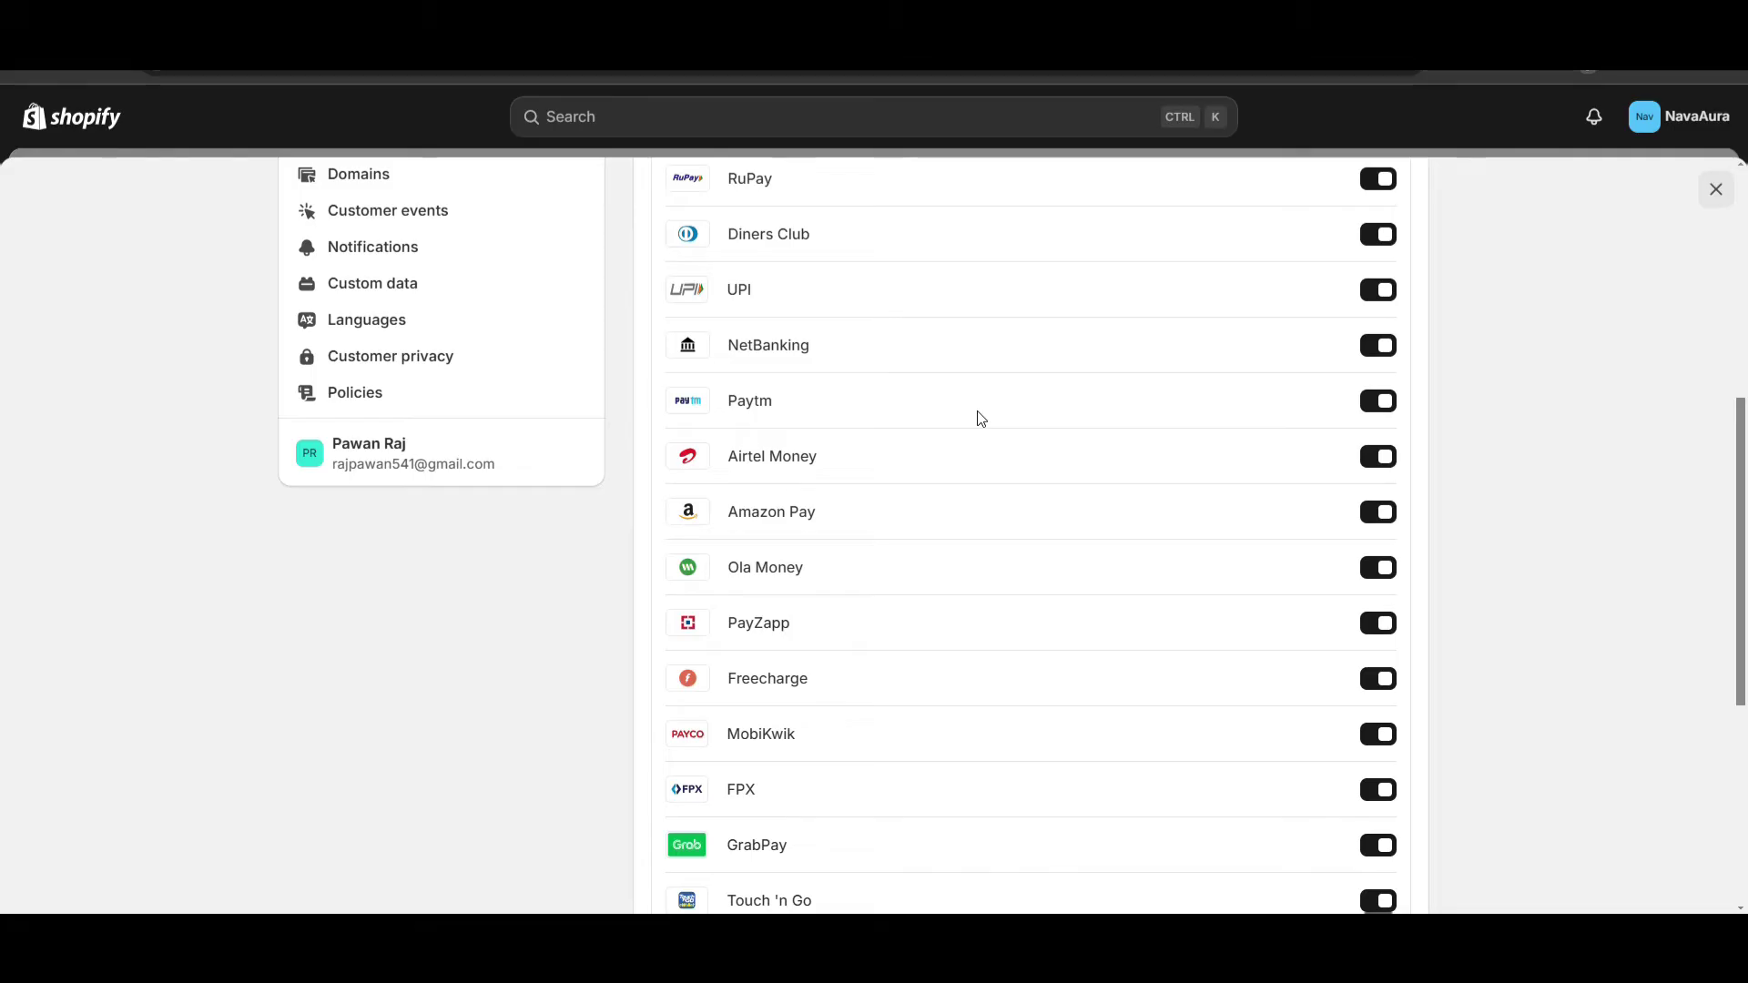
scroll(978, 418, "down", 2)
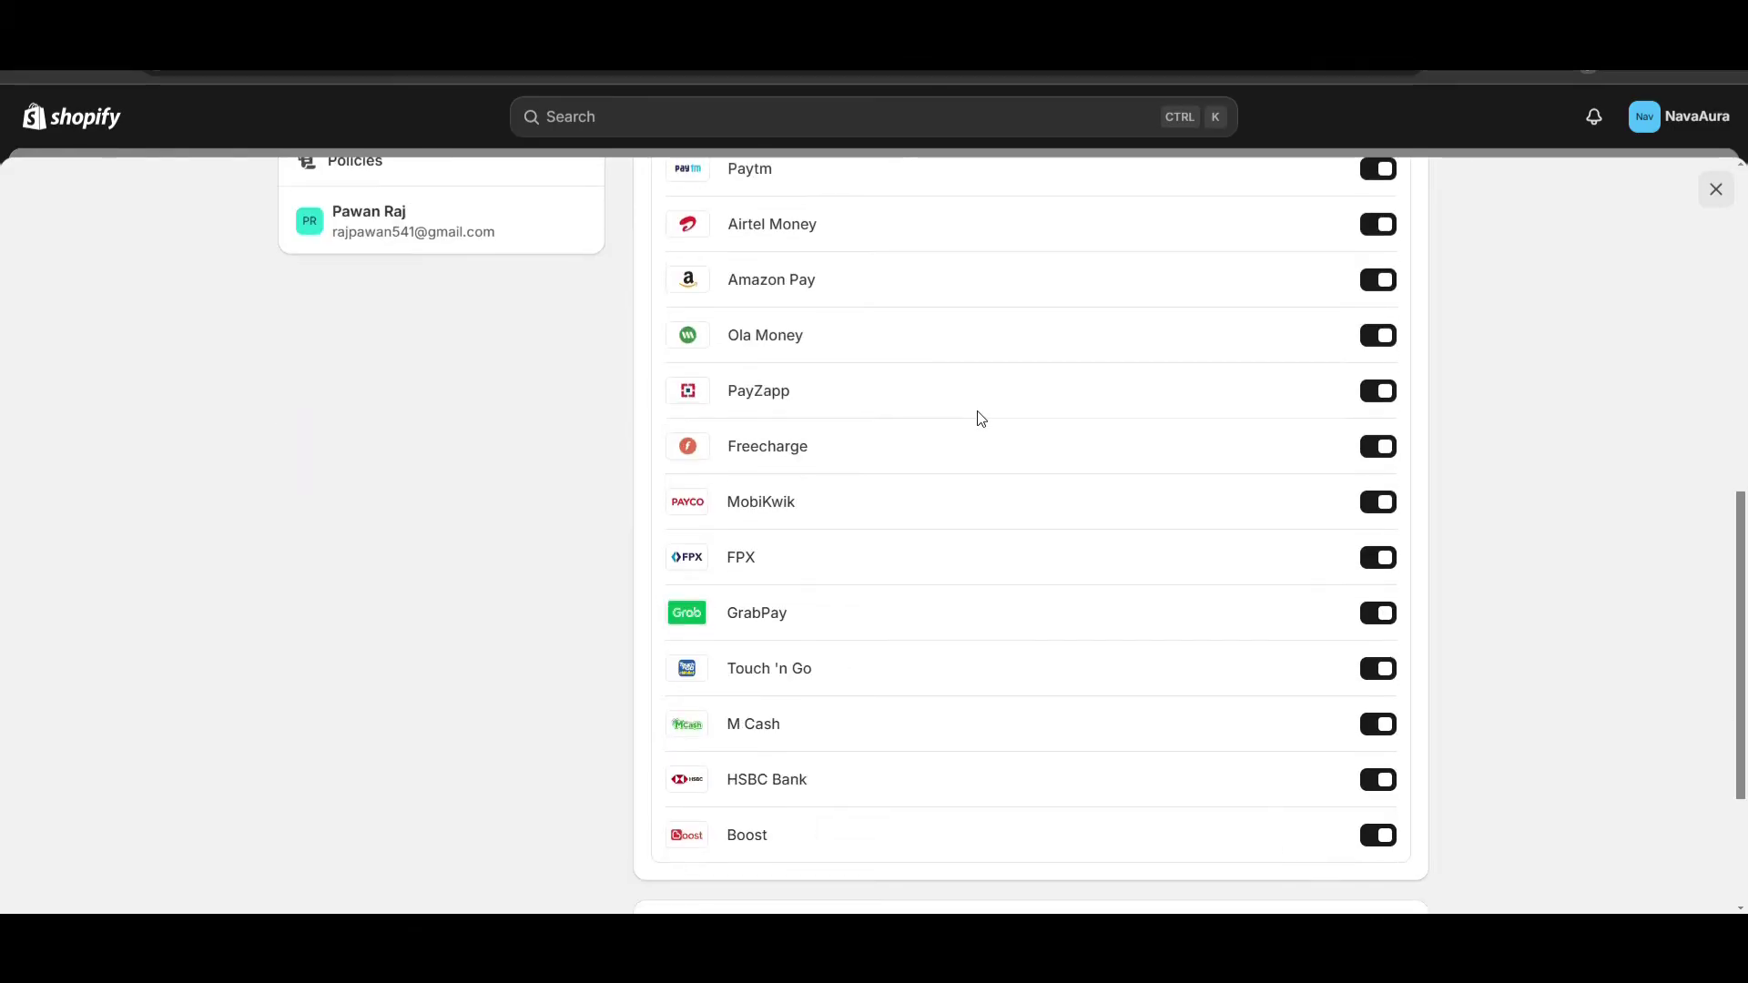
scroll(978, 418, "up", 2)
scroll(978, 418, "down", 4)
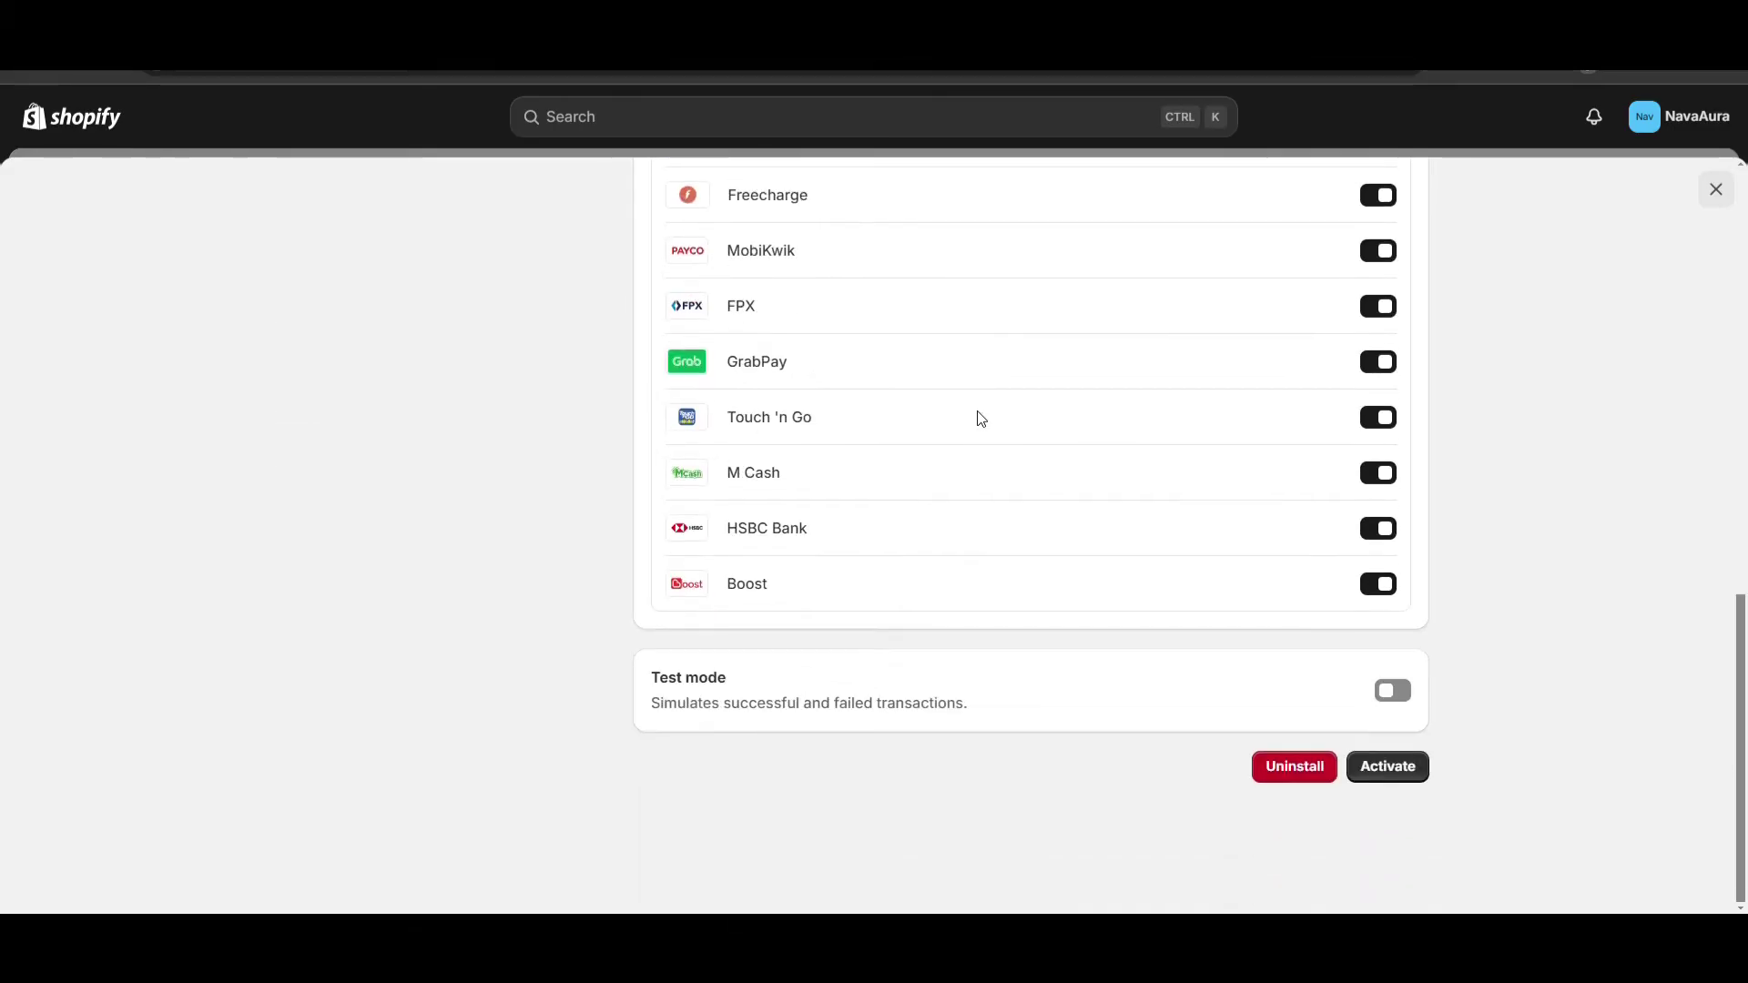
left_click(1399, 774)
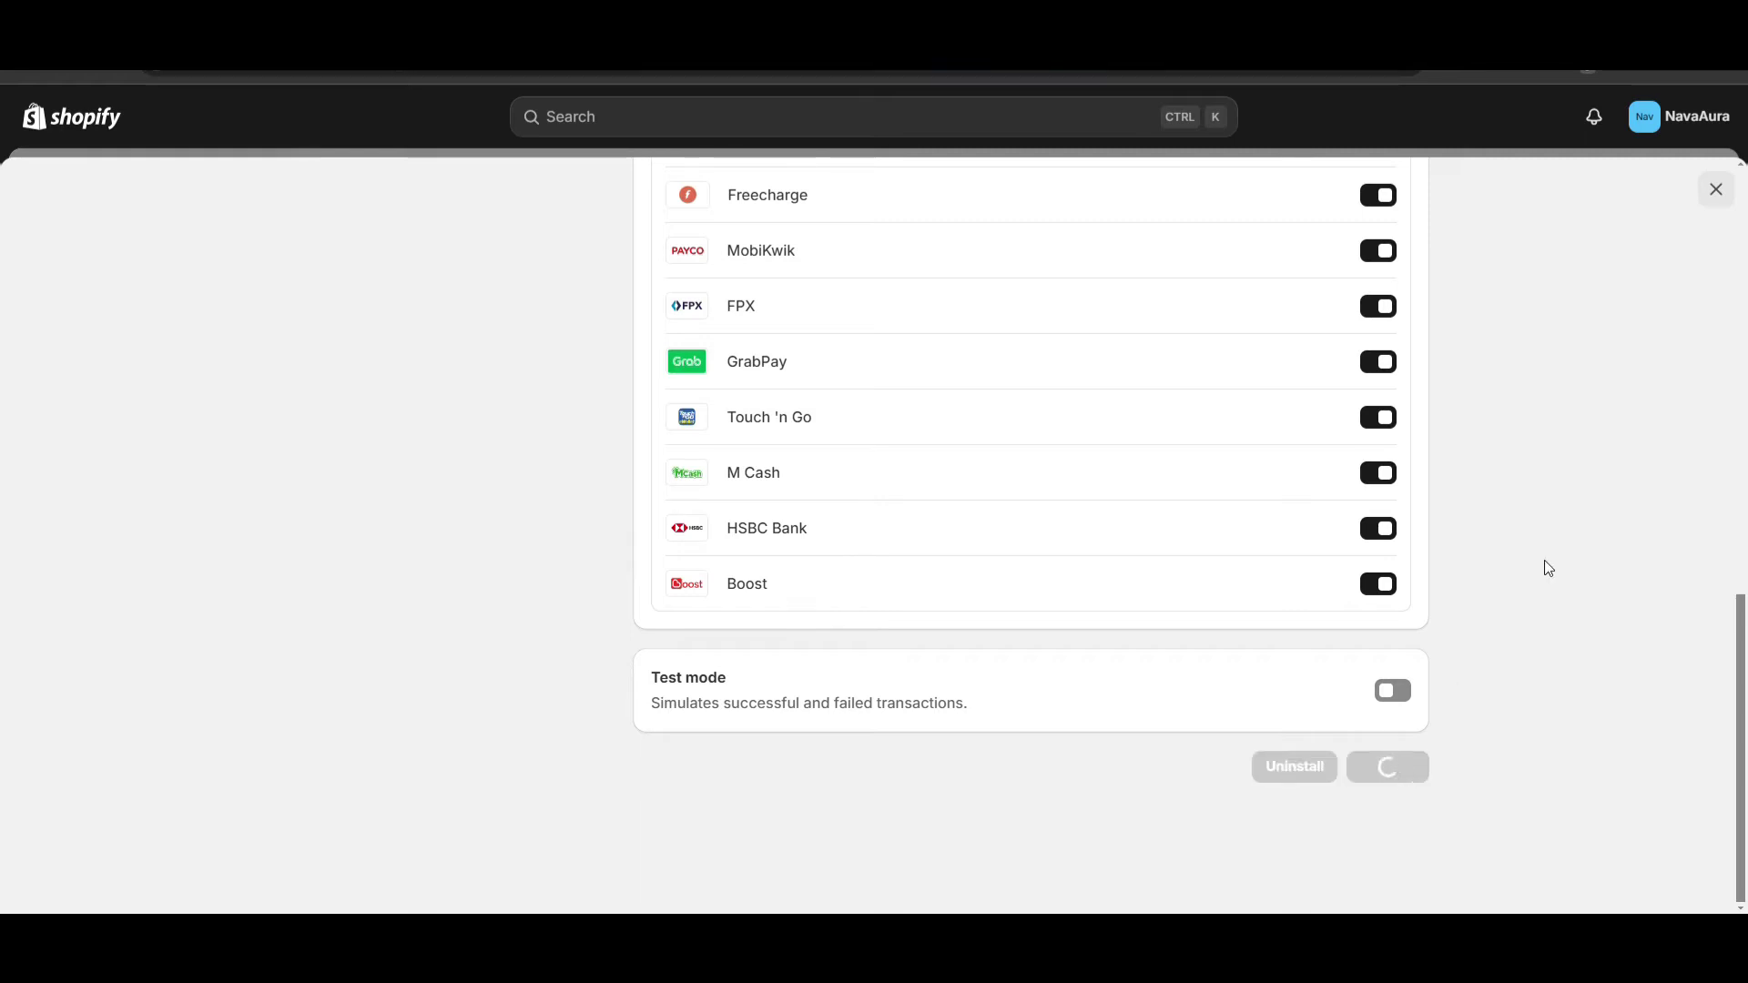
left_click(1713, 186)
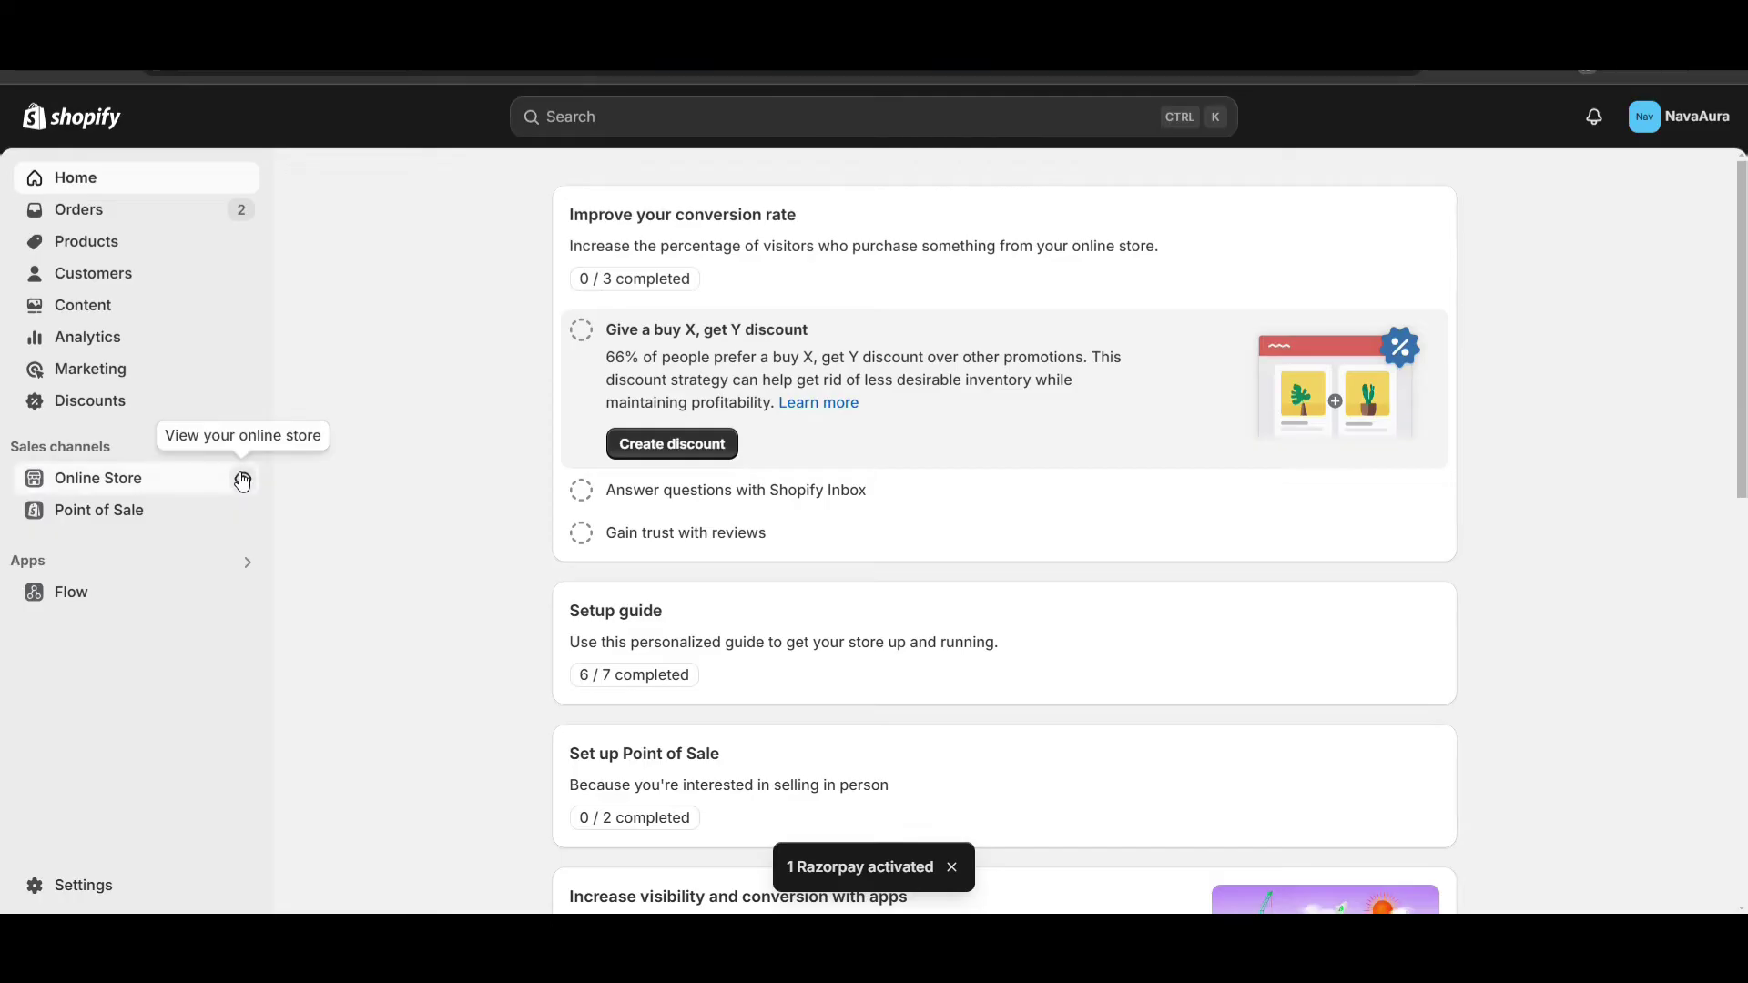
Attempt a storefront checkout with autofilled contact and delivery details; it requires a test gateway.
left_click(242, 482)
scroll(640, 693, "down", 2)
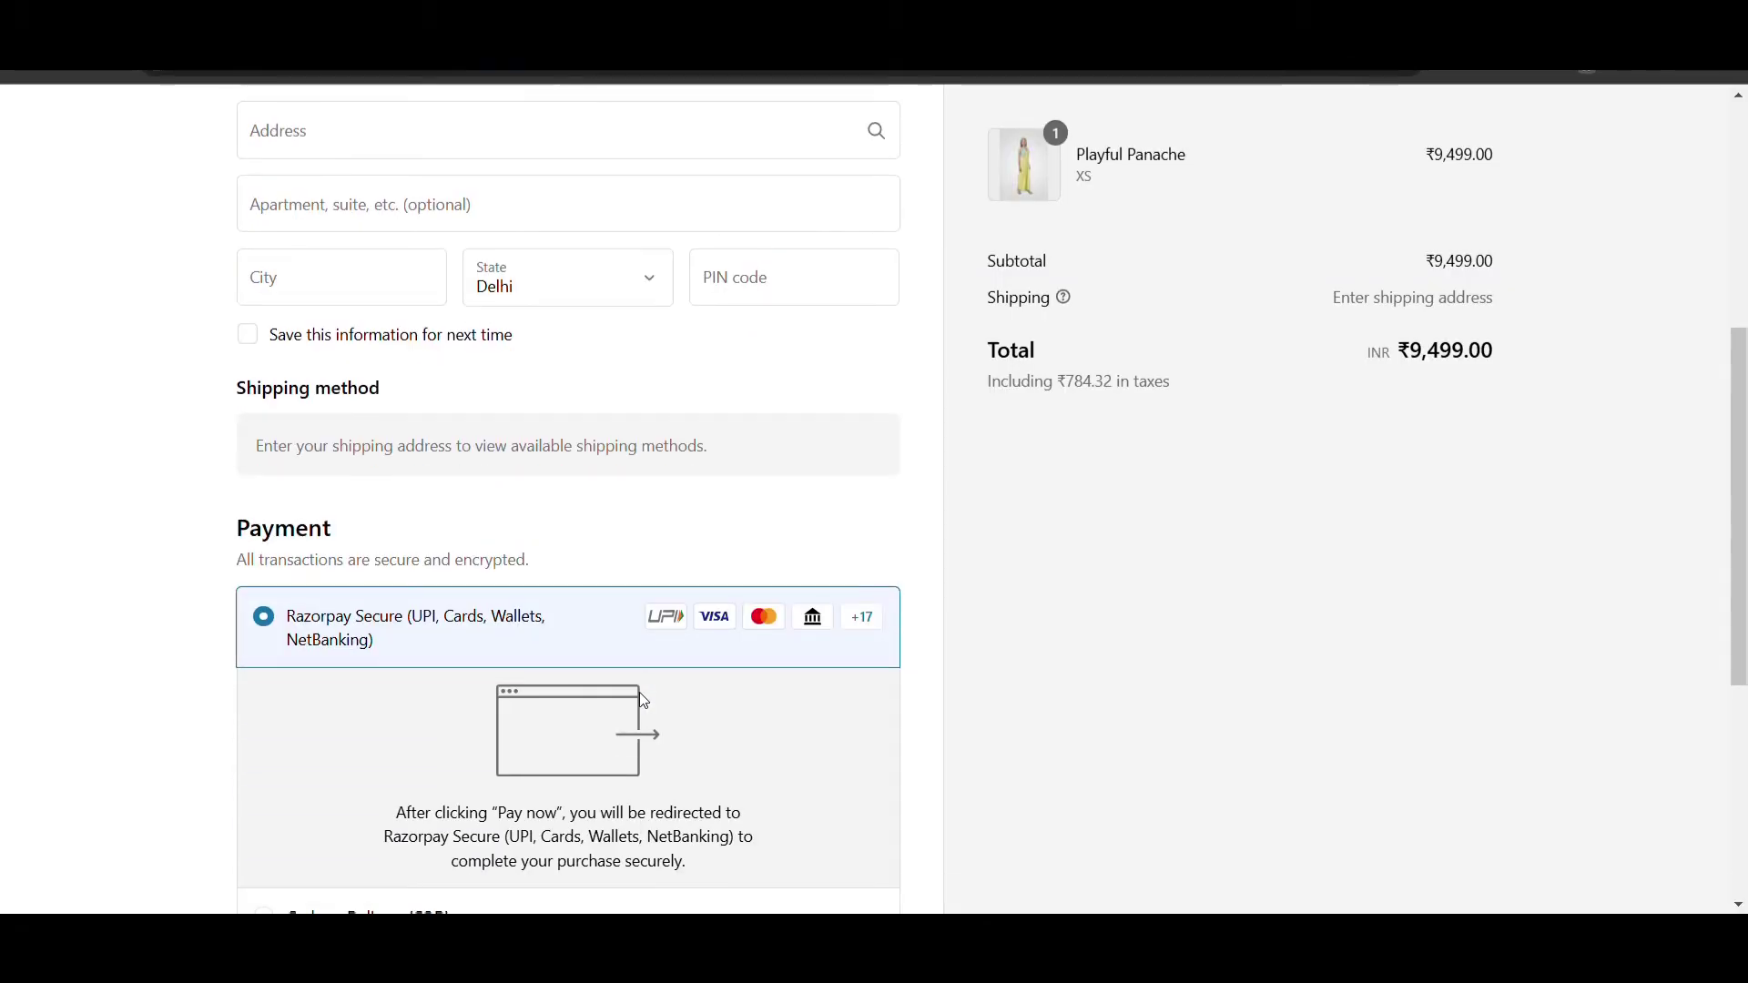
scroll(640, 693, "down", 2)
scroll(462, 656, "down", 2)
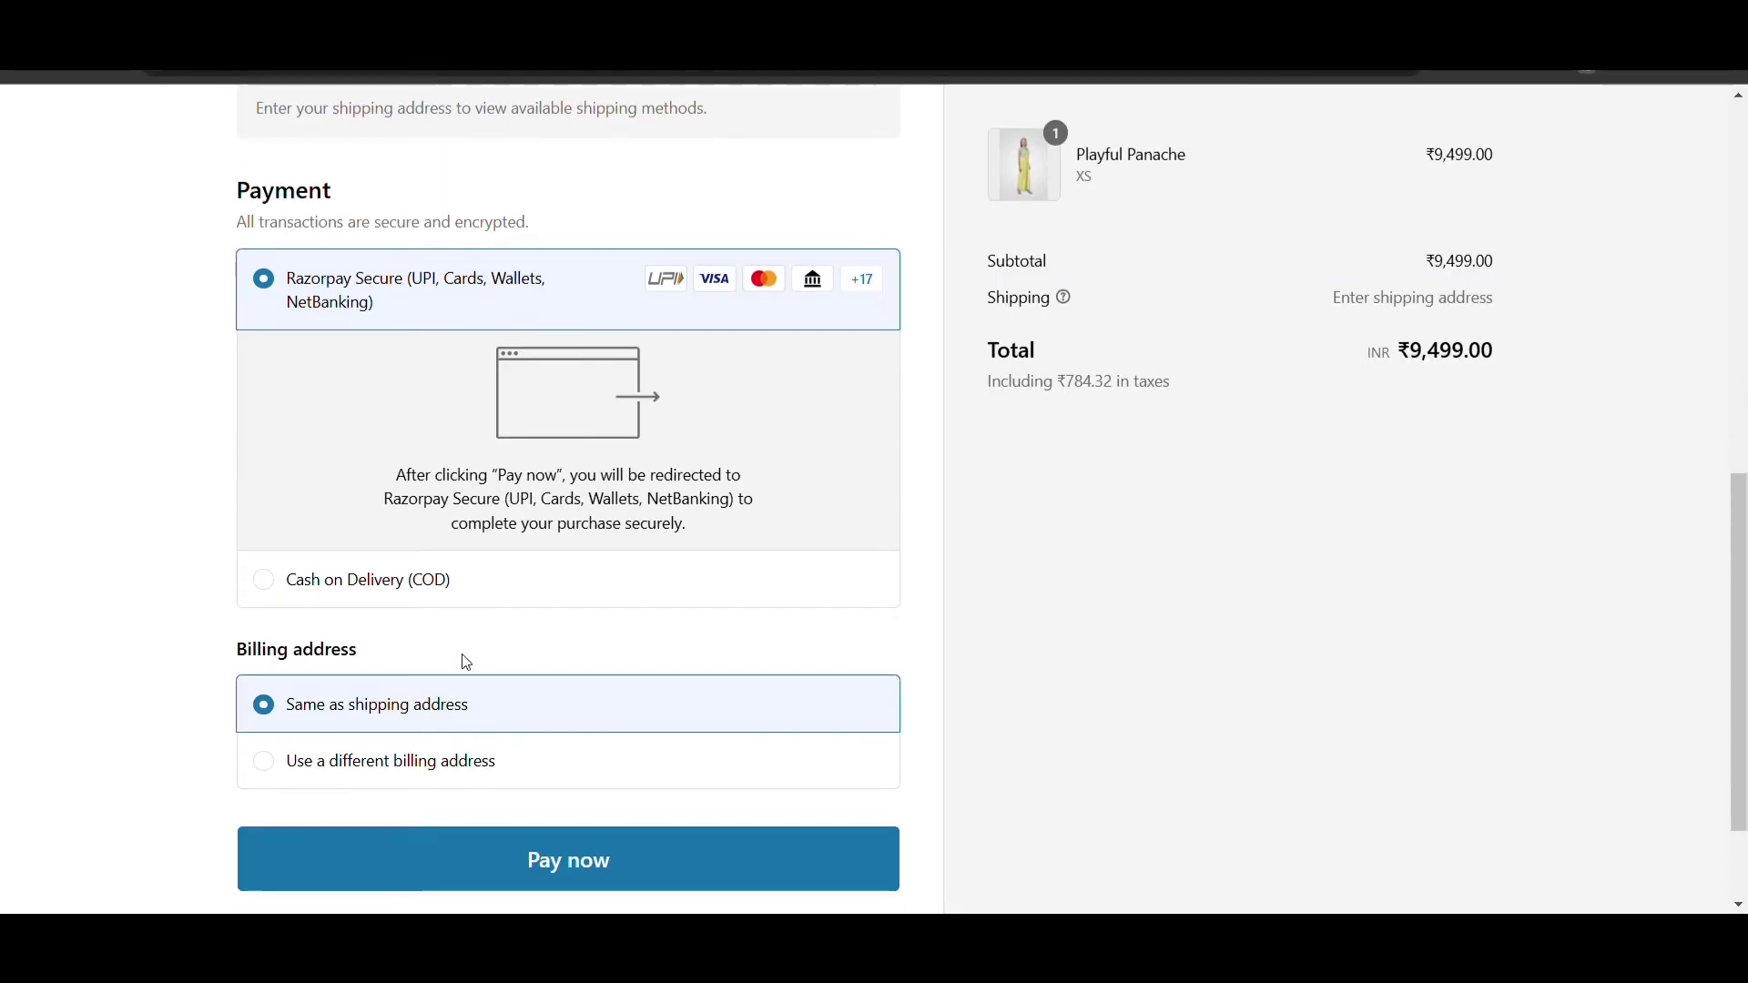
left_click(482, 882)
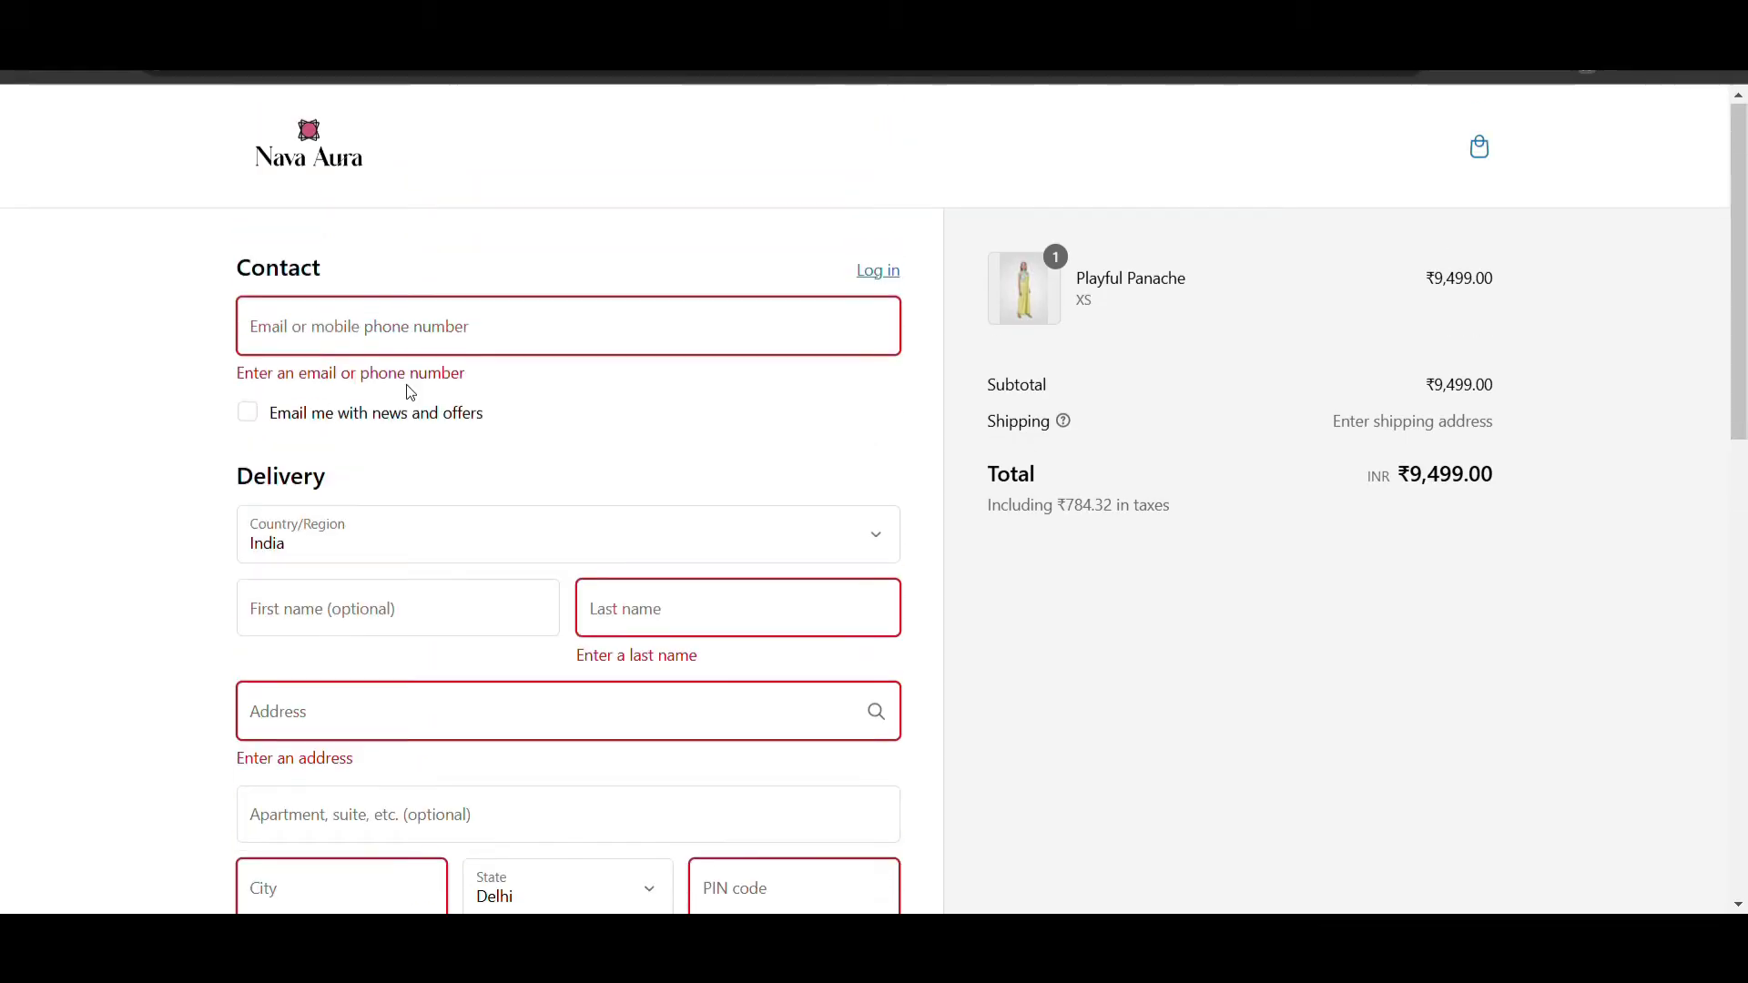
left_click(421, 426)
scroll(434, 458, "down", 2)
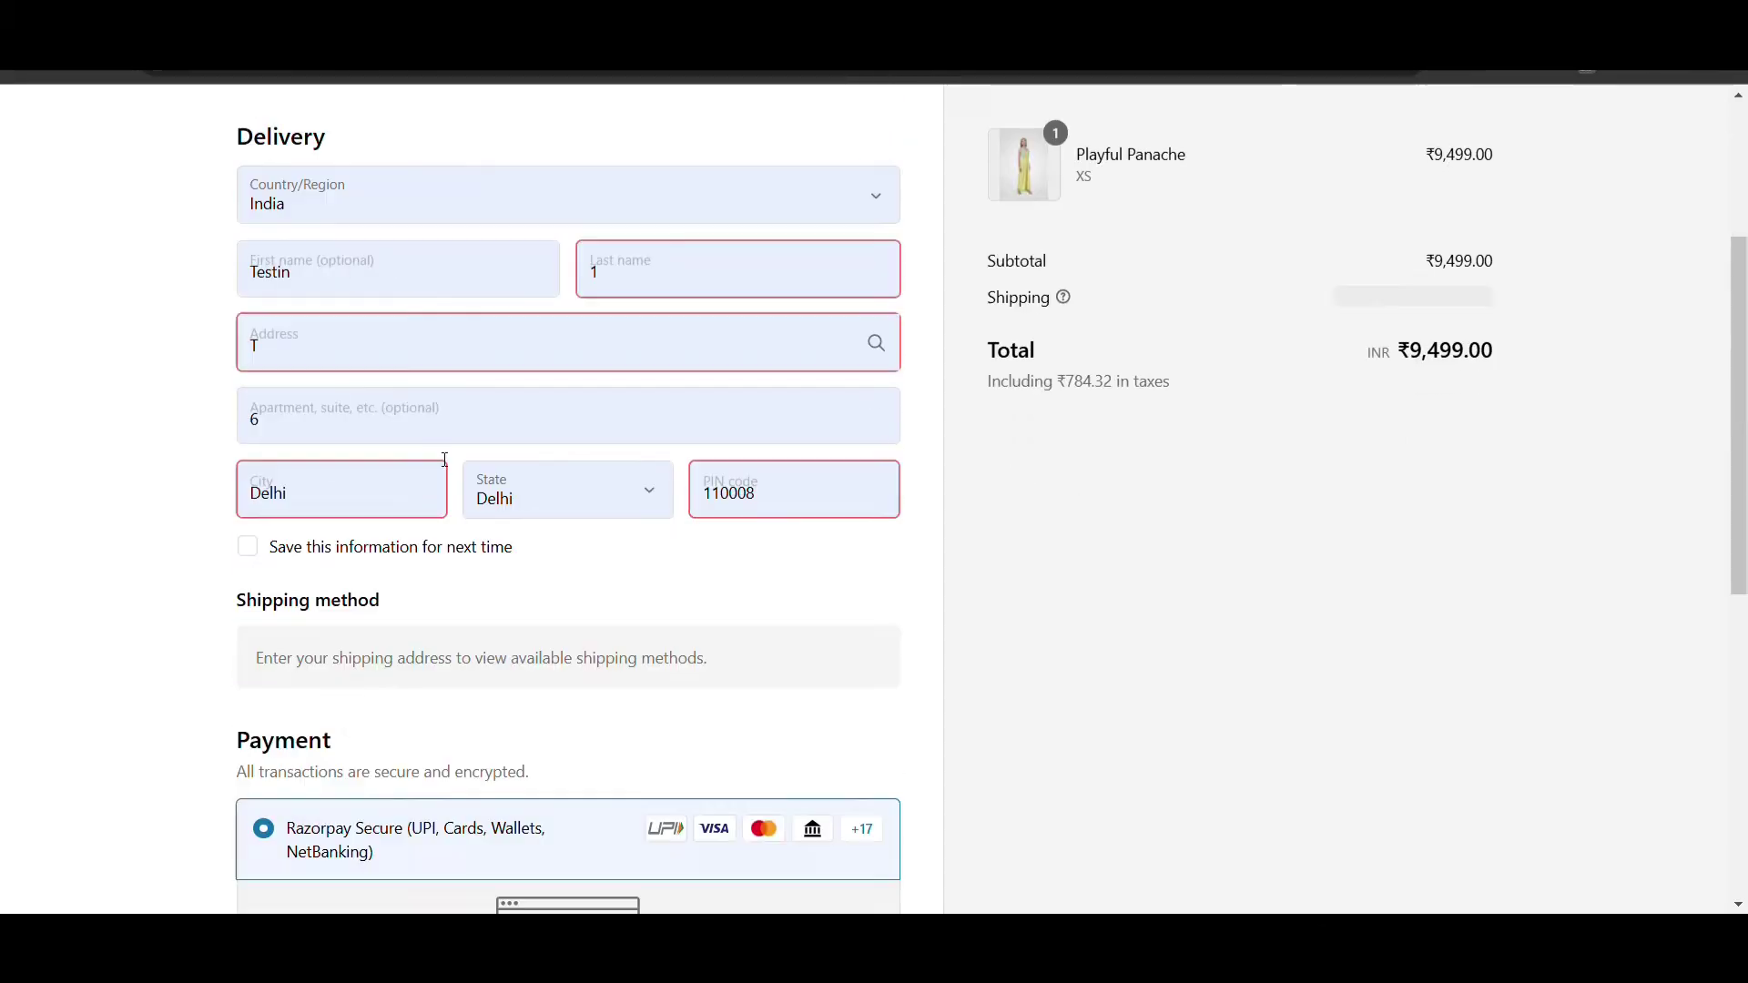
scroll(433, 456, "down", 2)
scroll(443, 461, "down", 3)
left_click(486, 704)
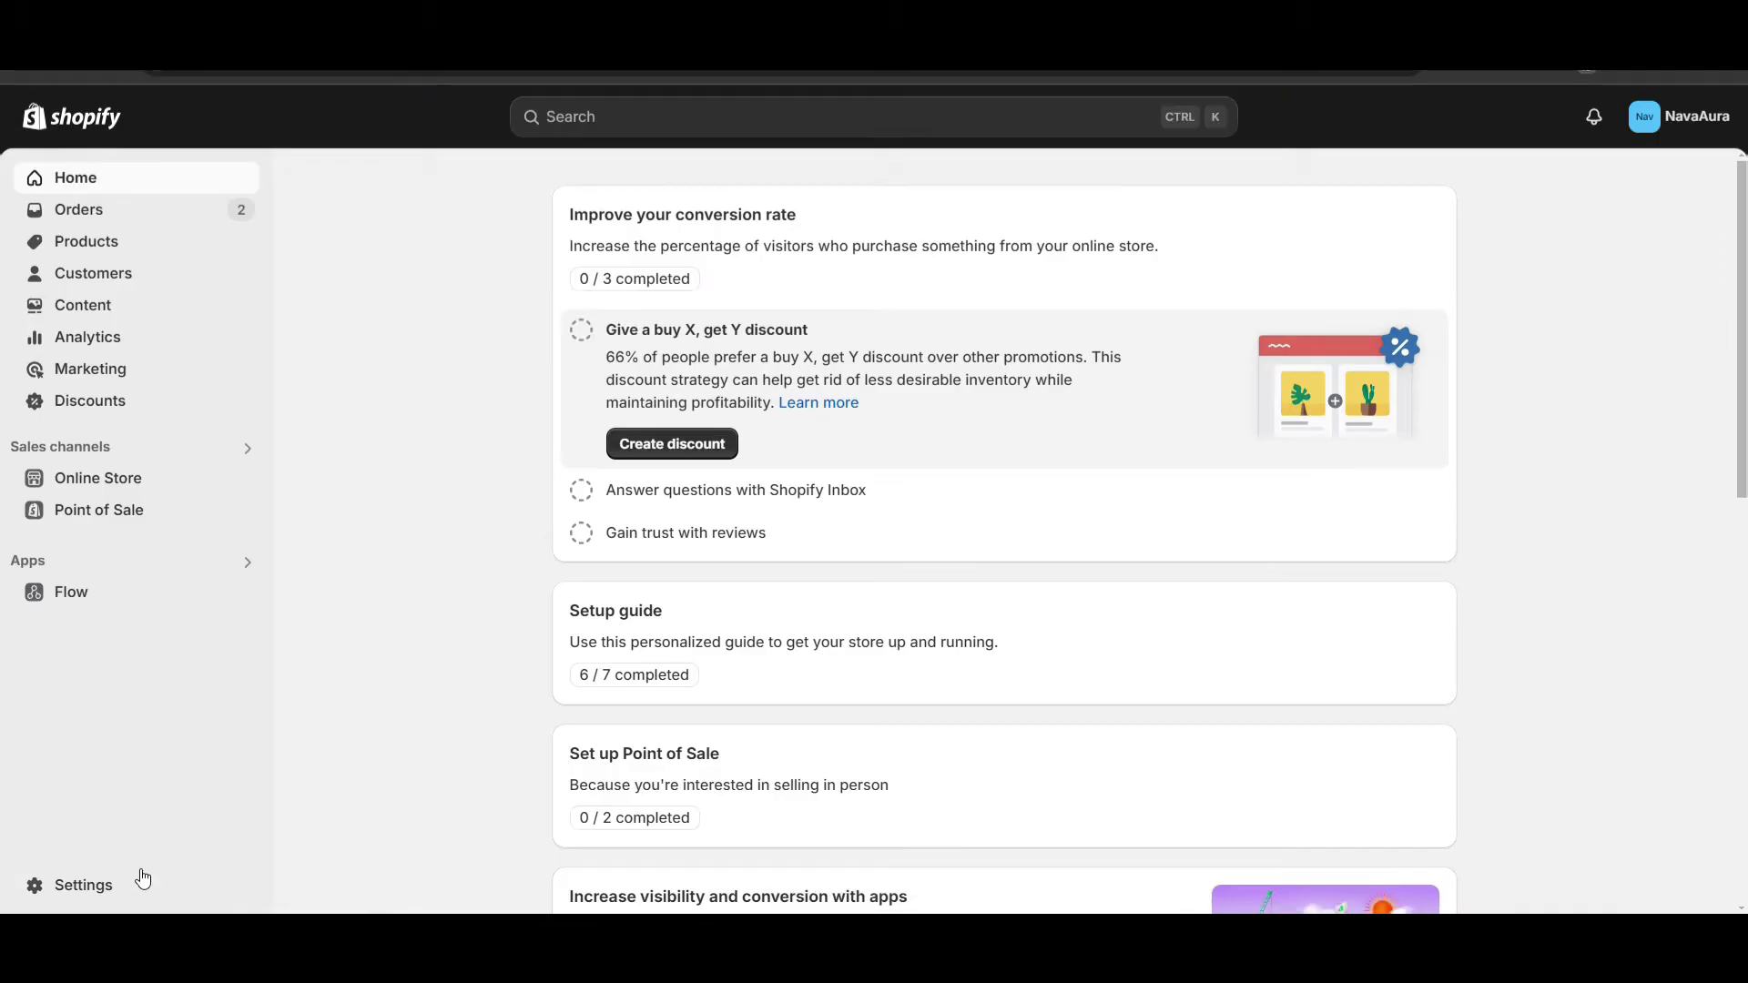
Enable test mode in the 1 Razorpay payment provider settings and save.
left_click(141, 879)
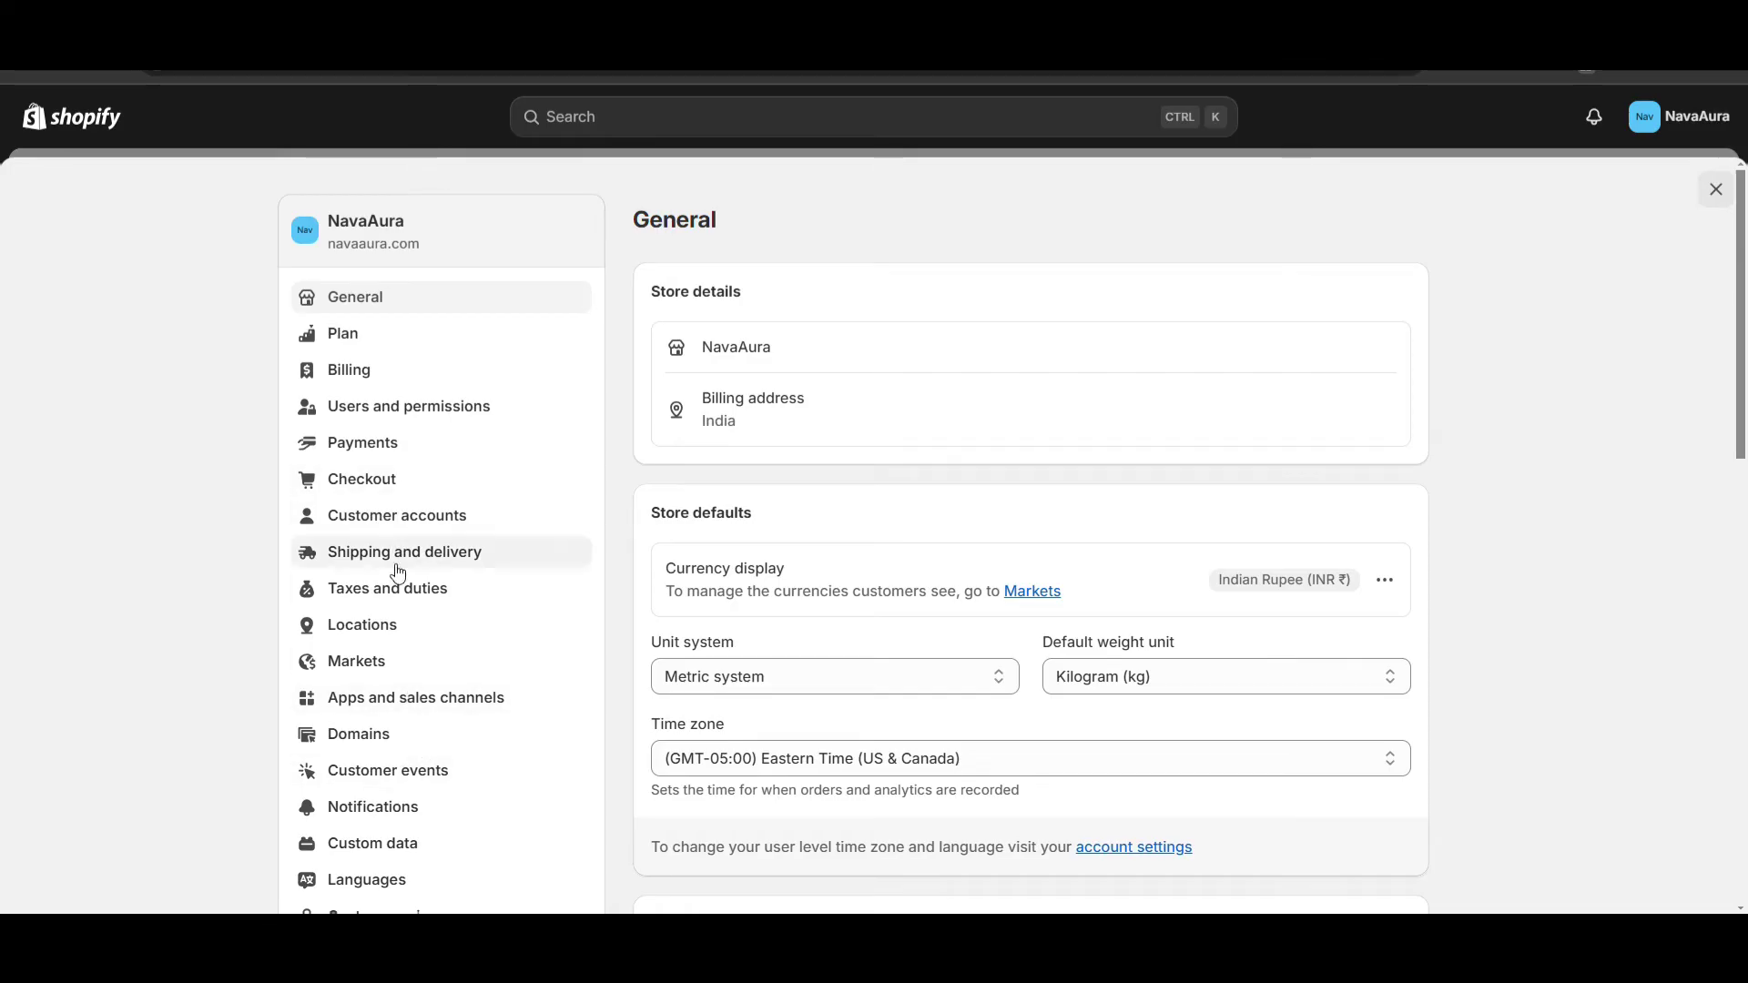
left_click(363, 450)
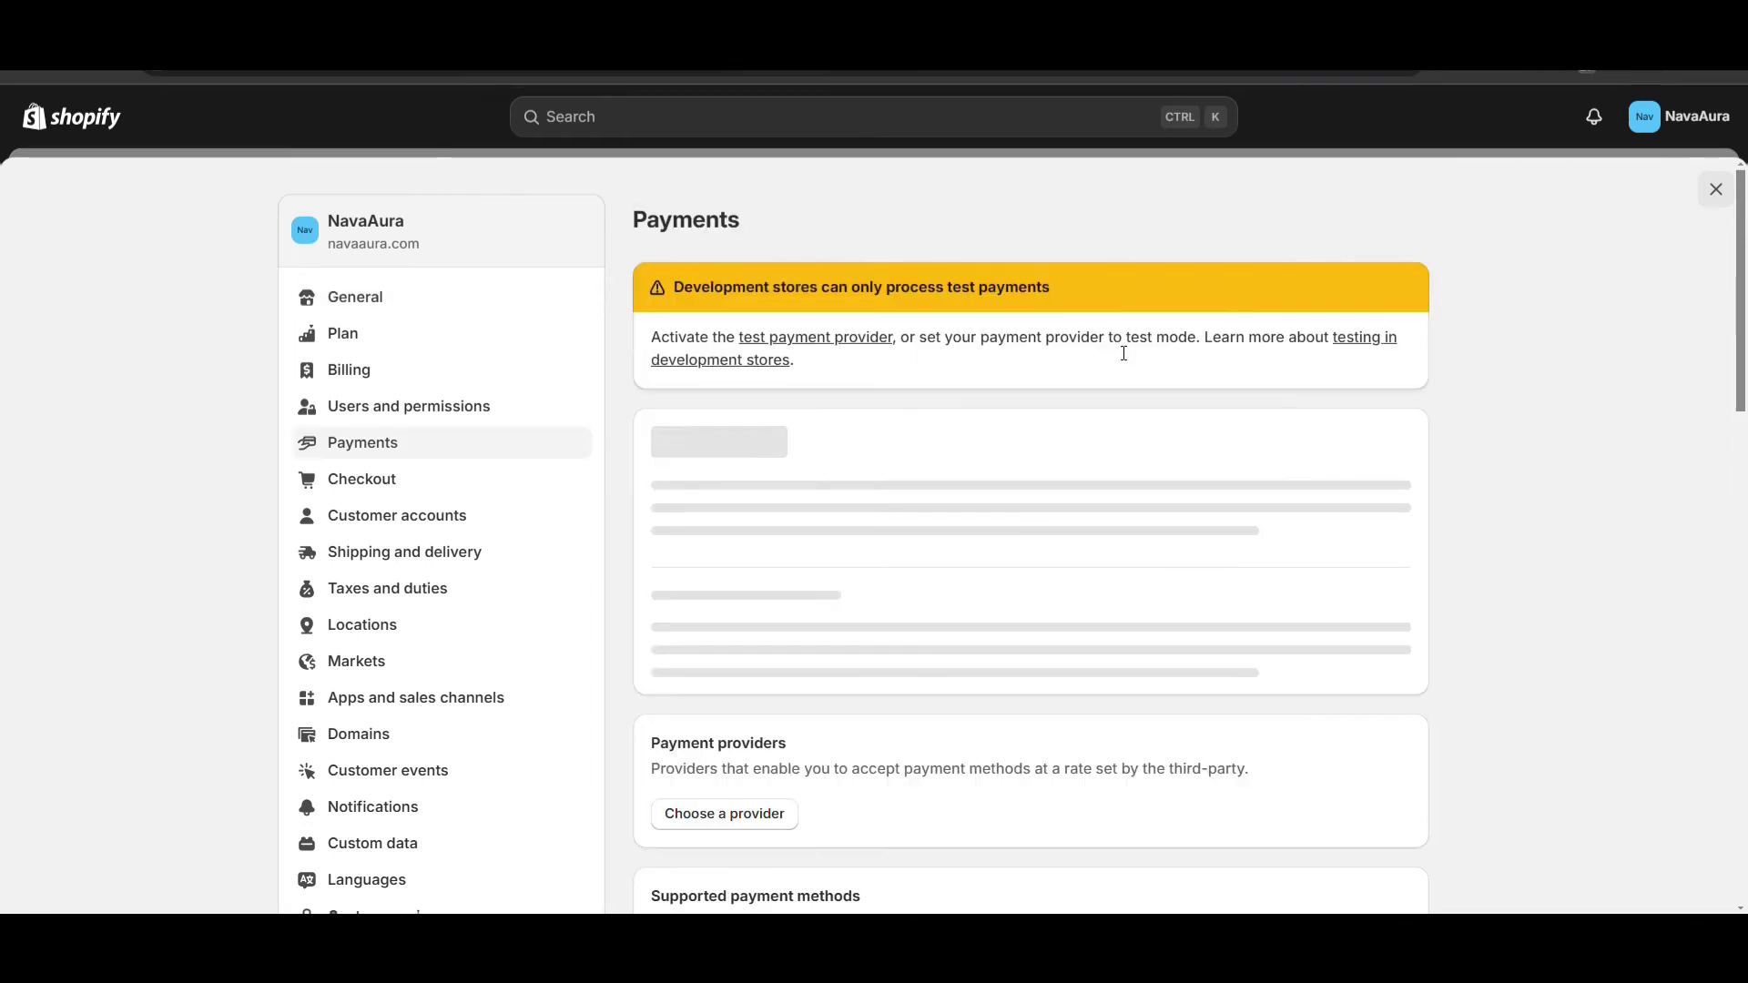
scroll(934, 479, "down", 2)
left_click(1174, 534)
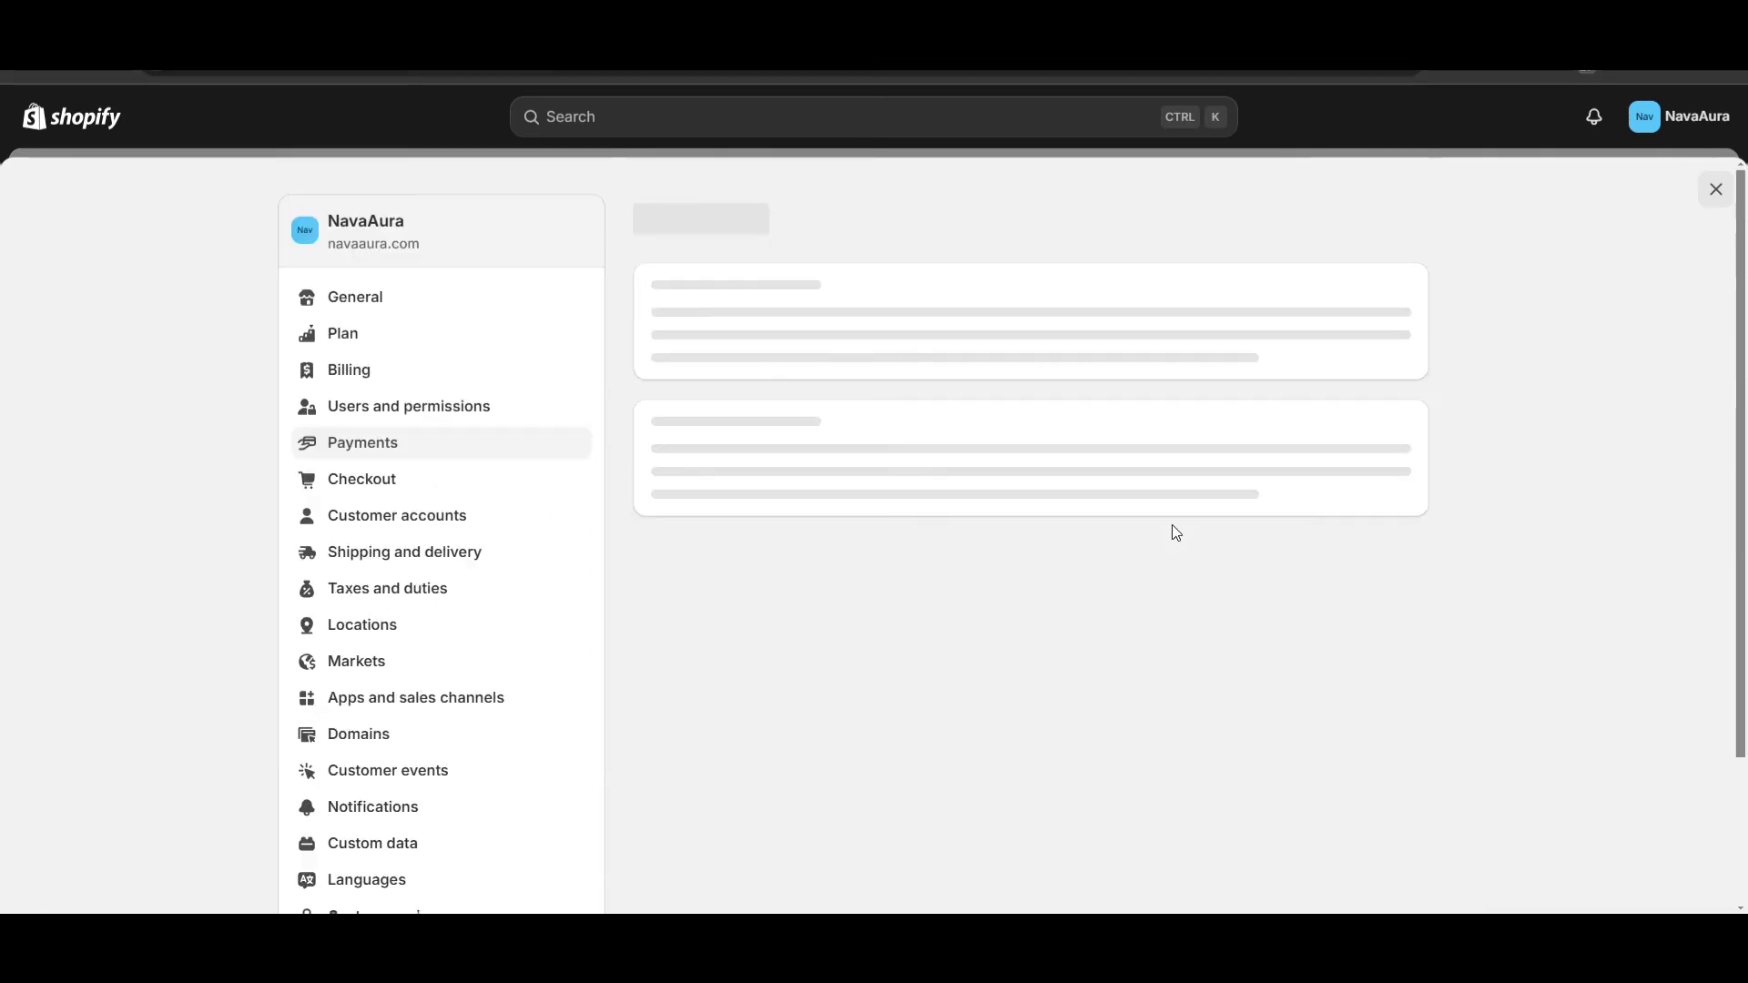
scroll(1190, 609, "down", 5)
scroll(1190, 609, "down", 5)
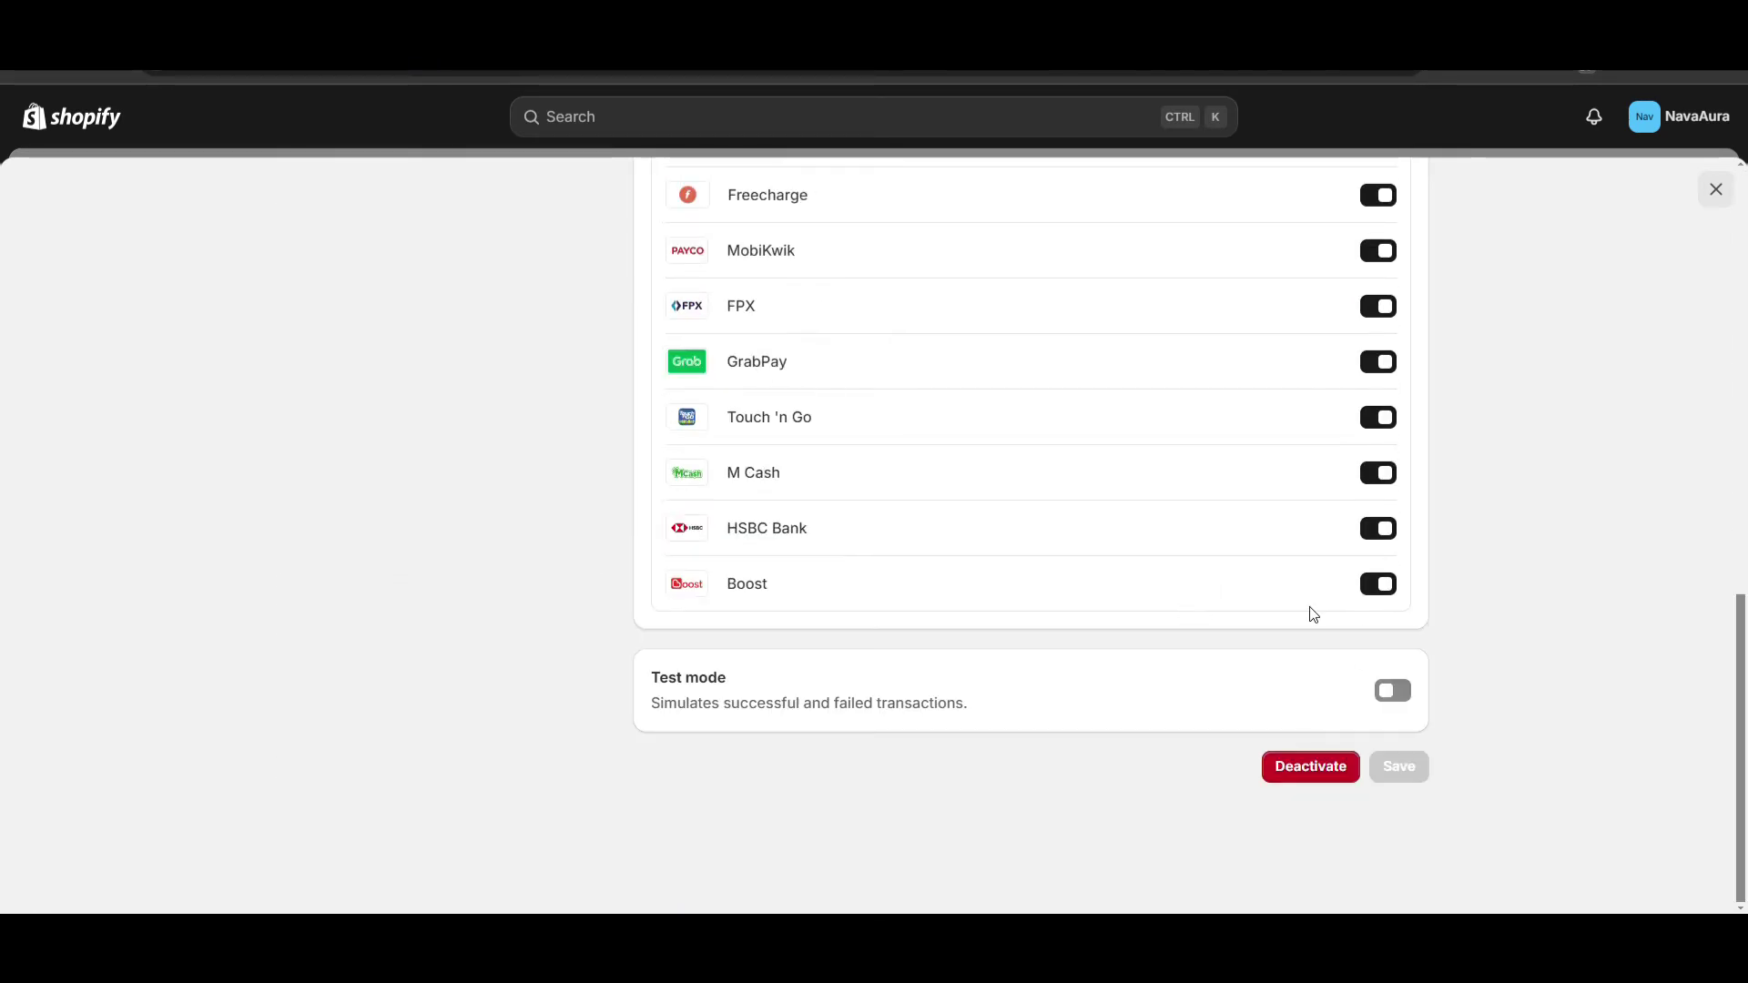
left_click(1391, 689)
left_click(1400, 824)
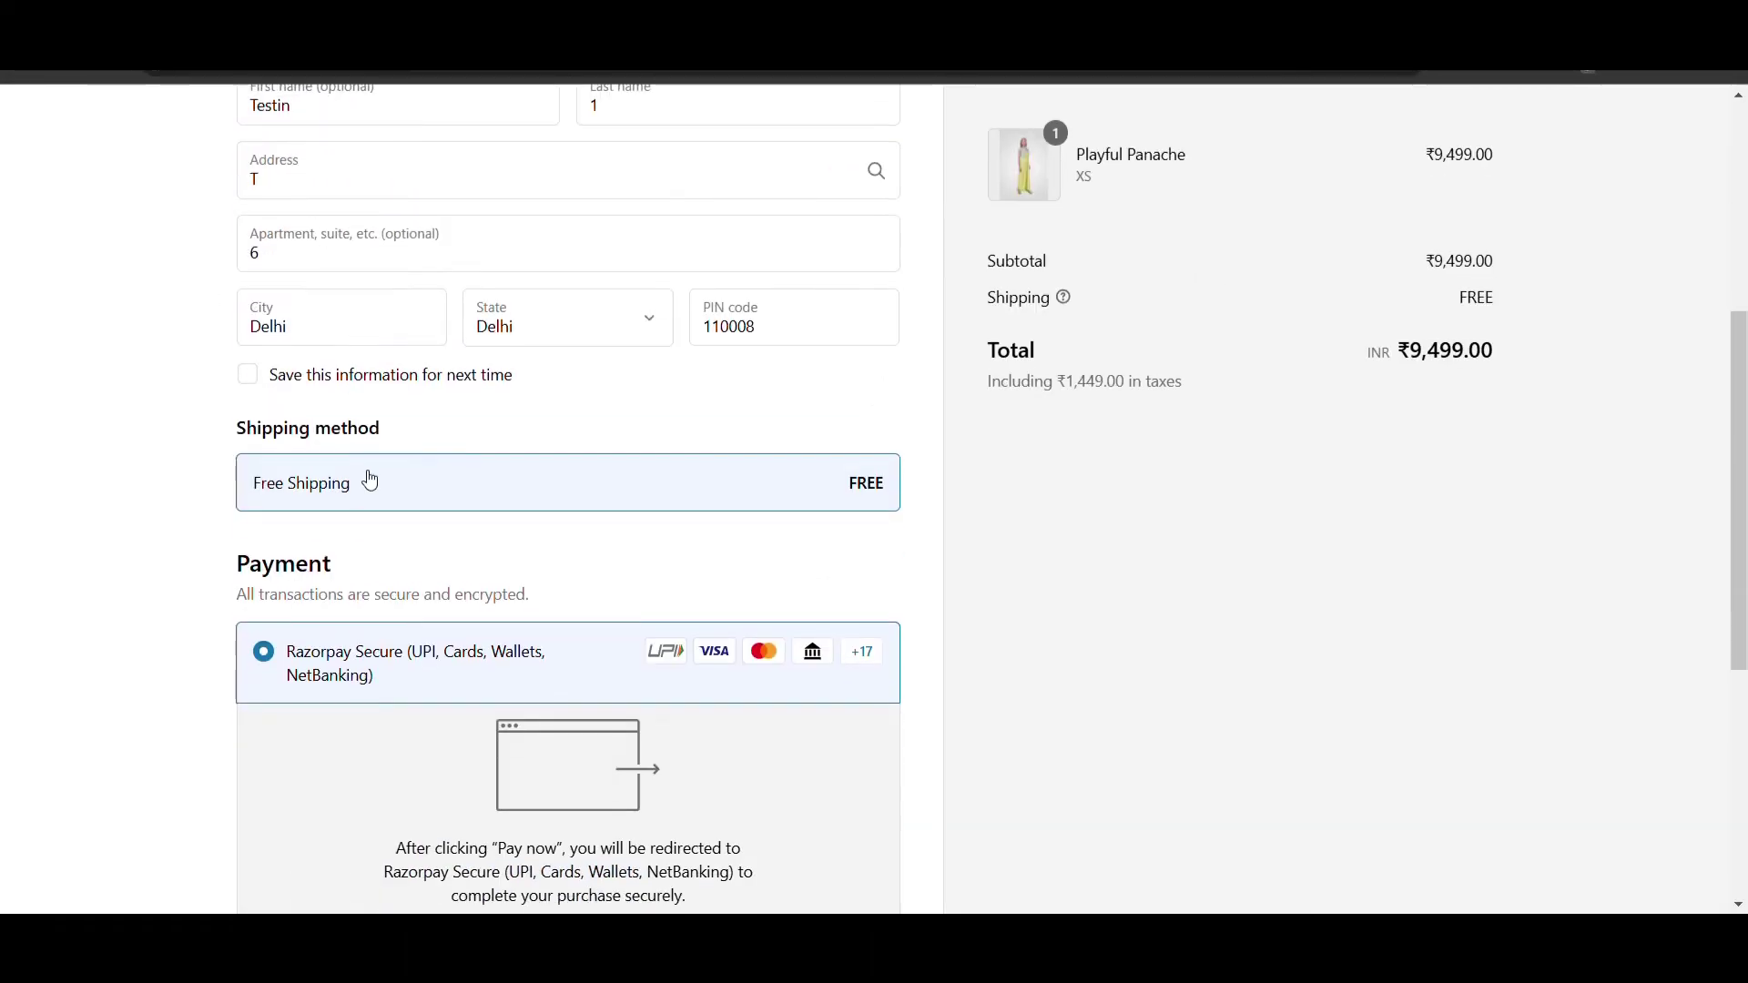
scroll(367, 479, "down", 3)
scroll(368, 480, "down", 1)
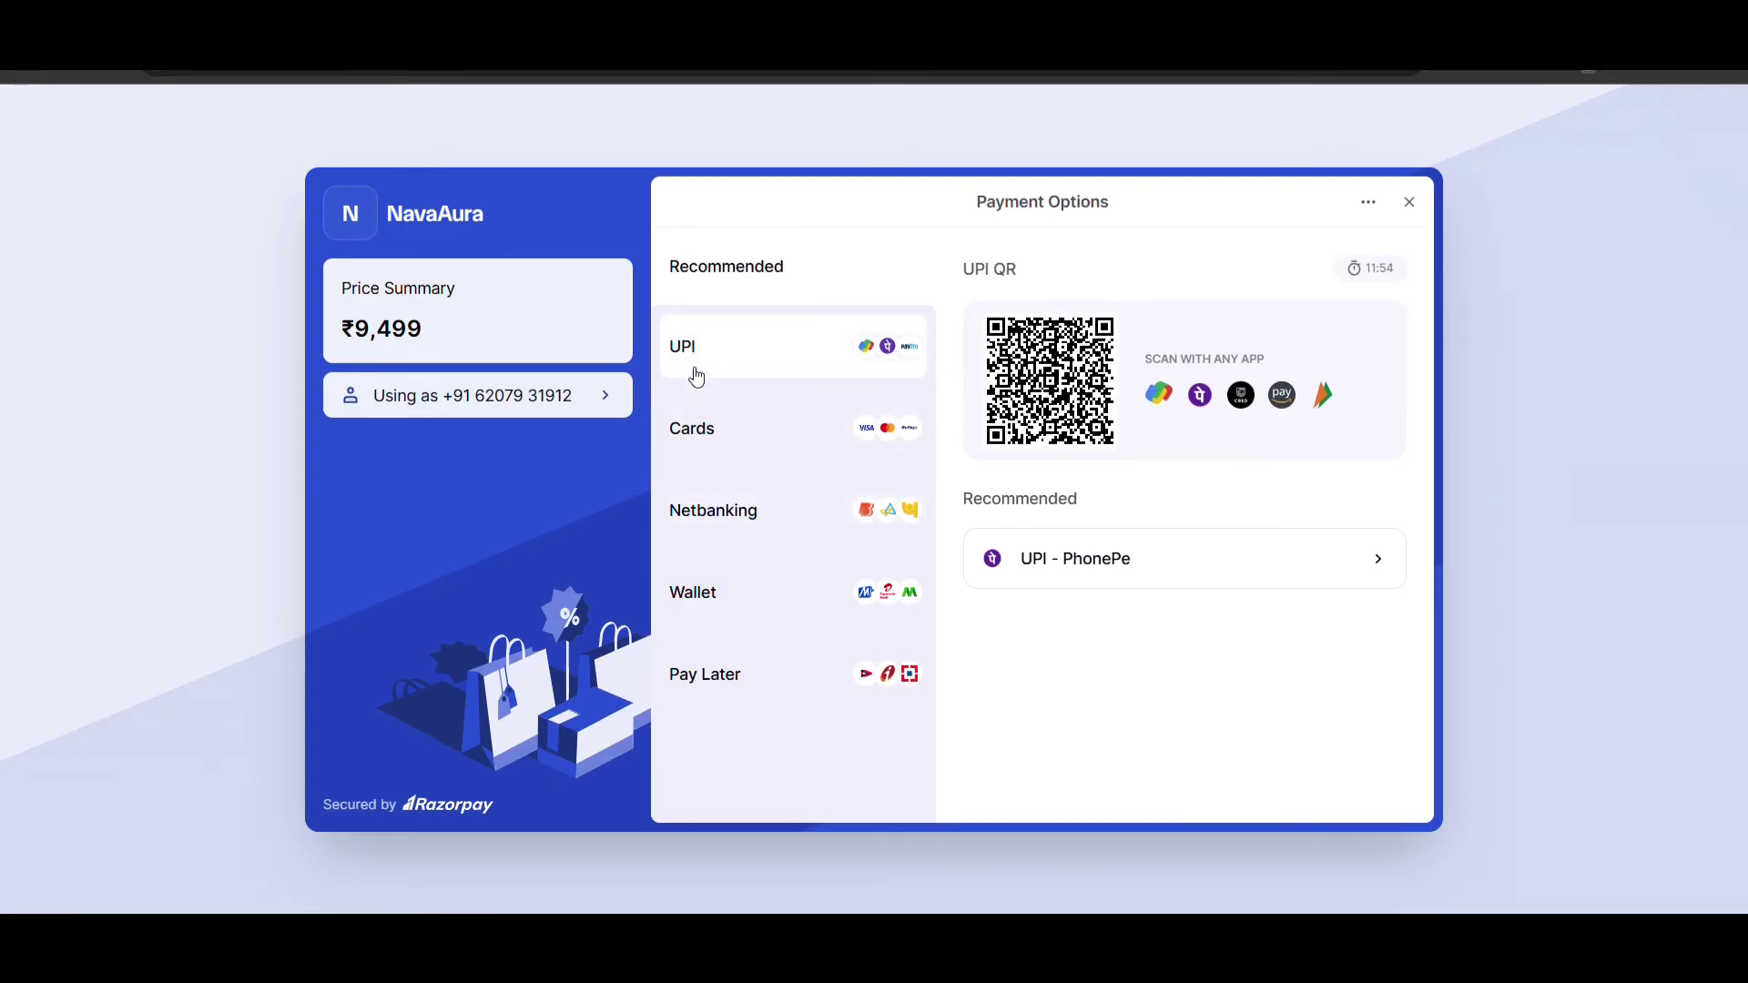
Pay the ₹9,499 order through Razorpay by UPI after browsing the Card and Netbanking options.
left_click(696, 375)
left_click(719, 459)
left_click(766, 516)
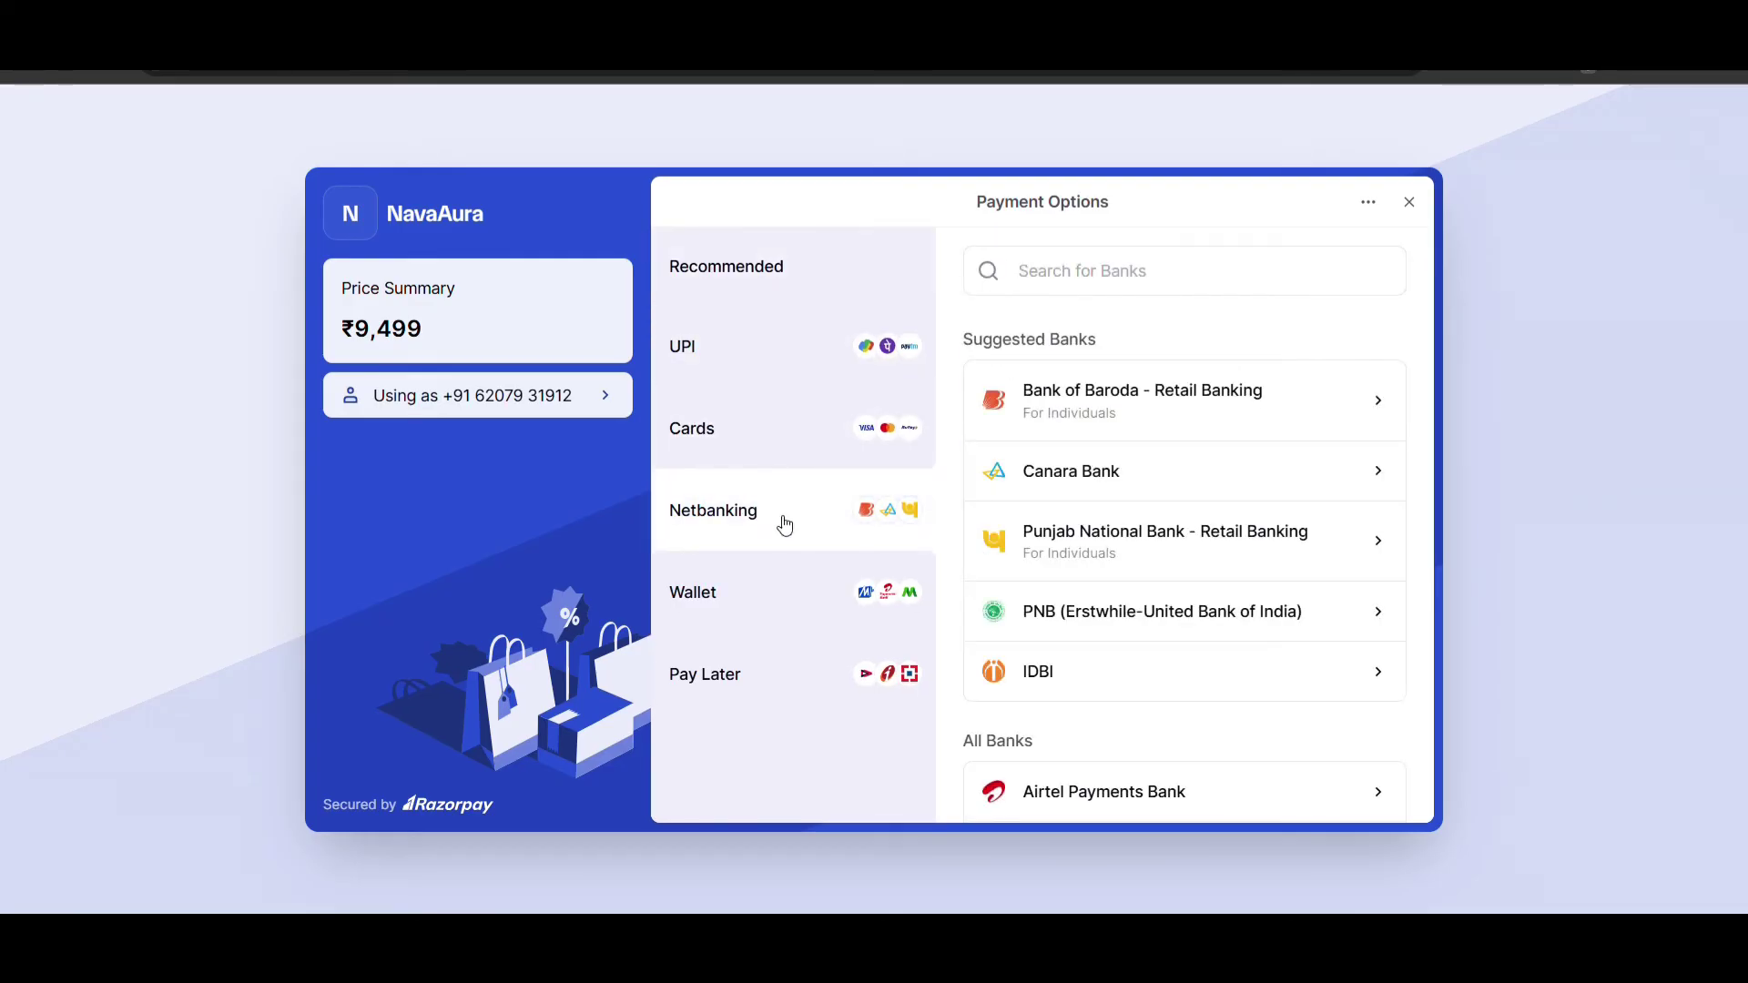
left_click(811, 359)
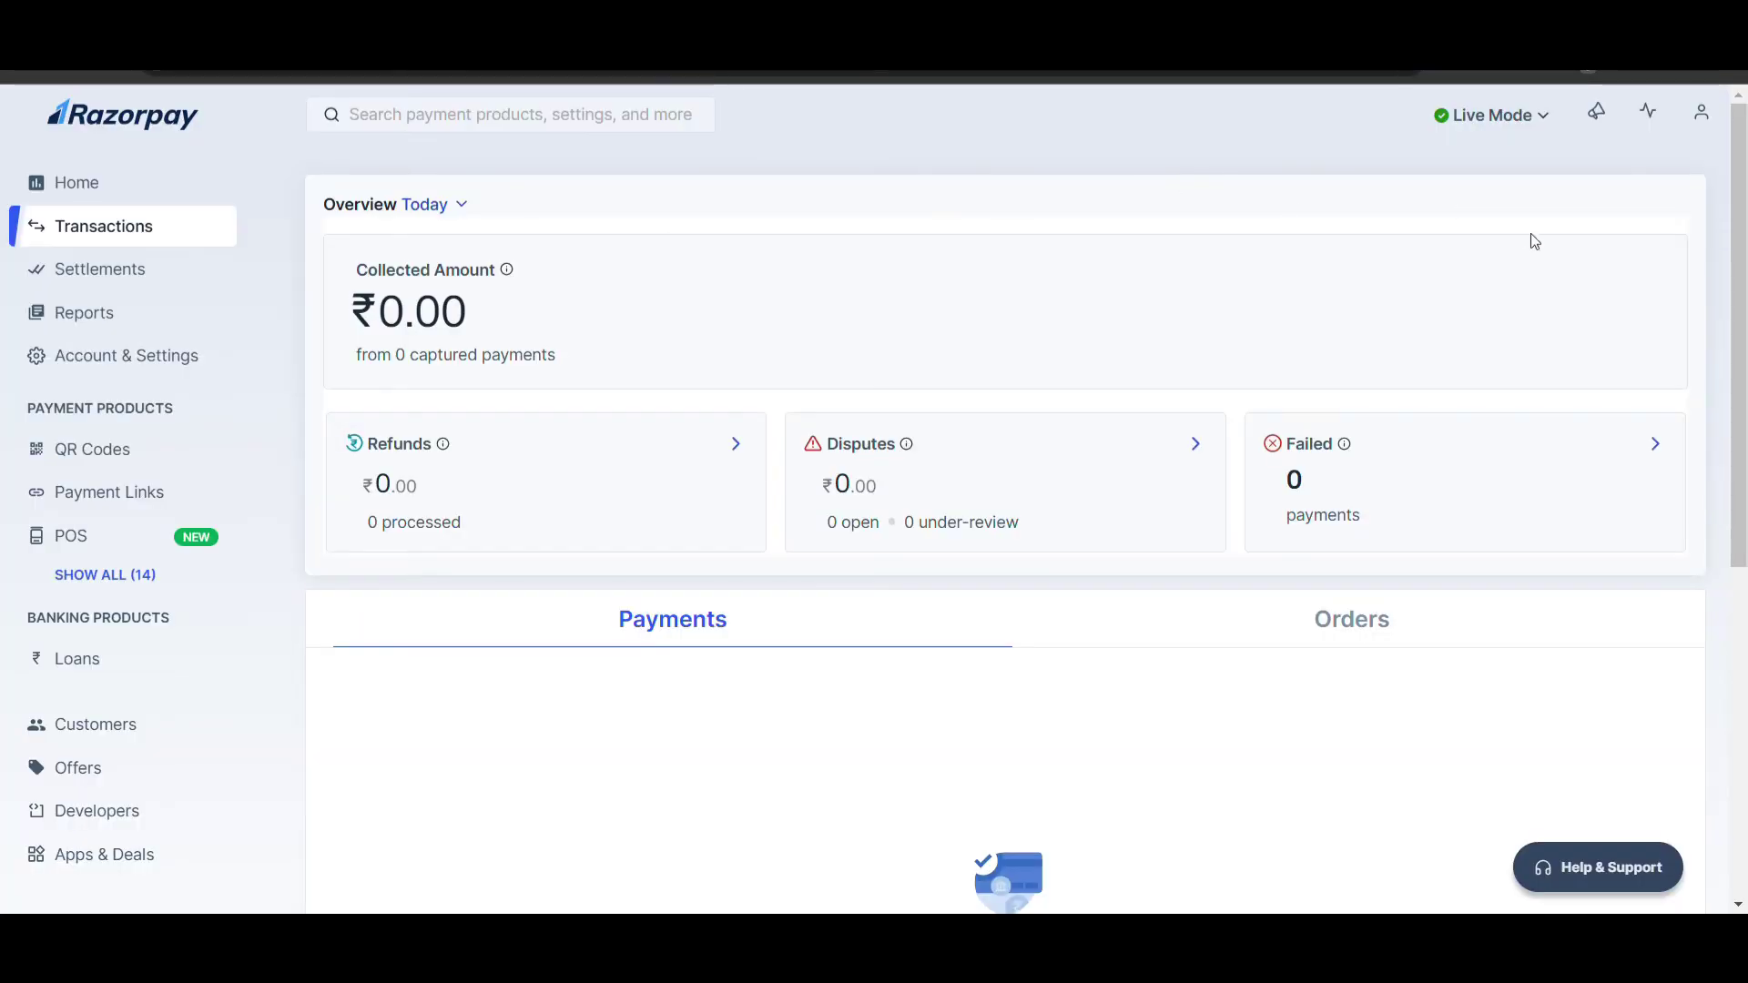
Switch the Razorpay Dashboard to Test Mode and open Transactions via Settlements.
left_click(1447, 123)
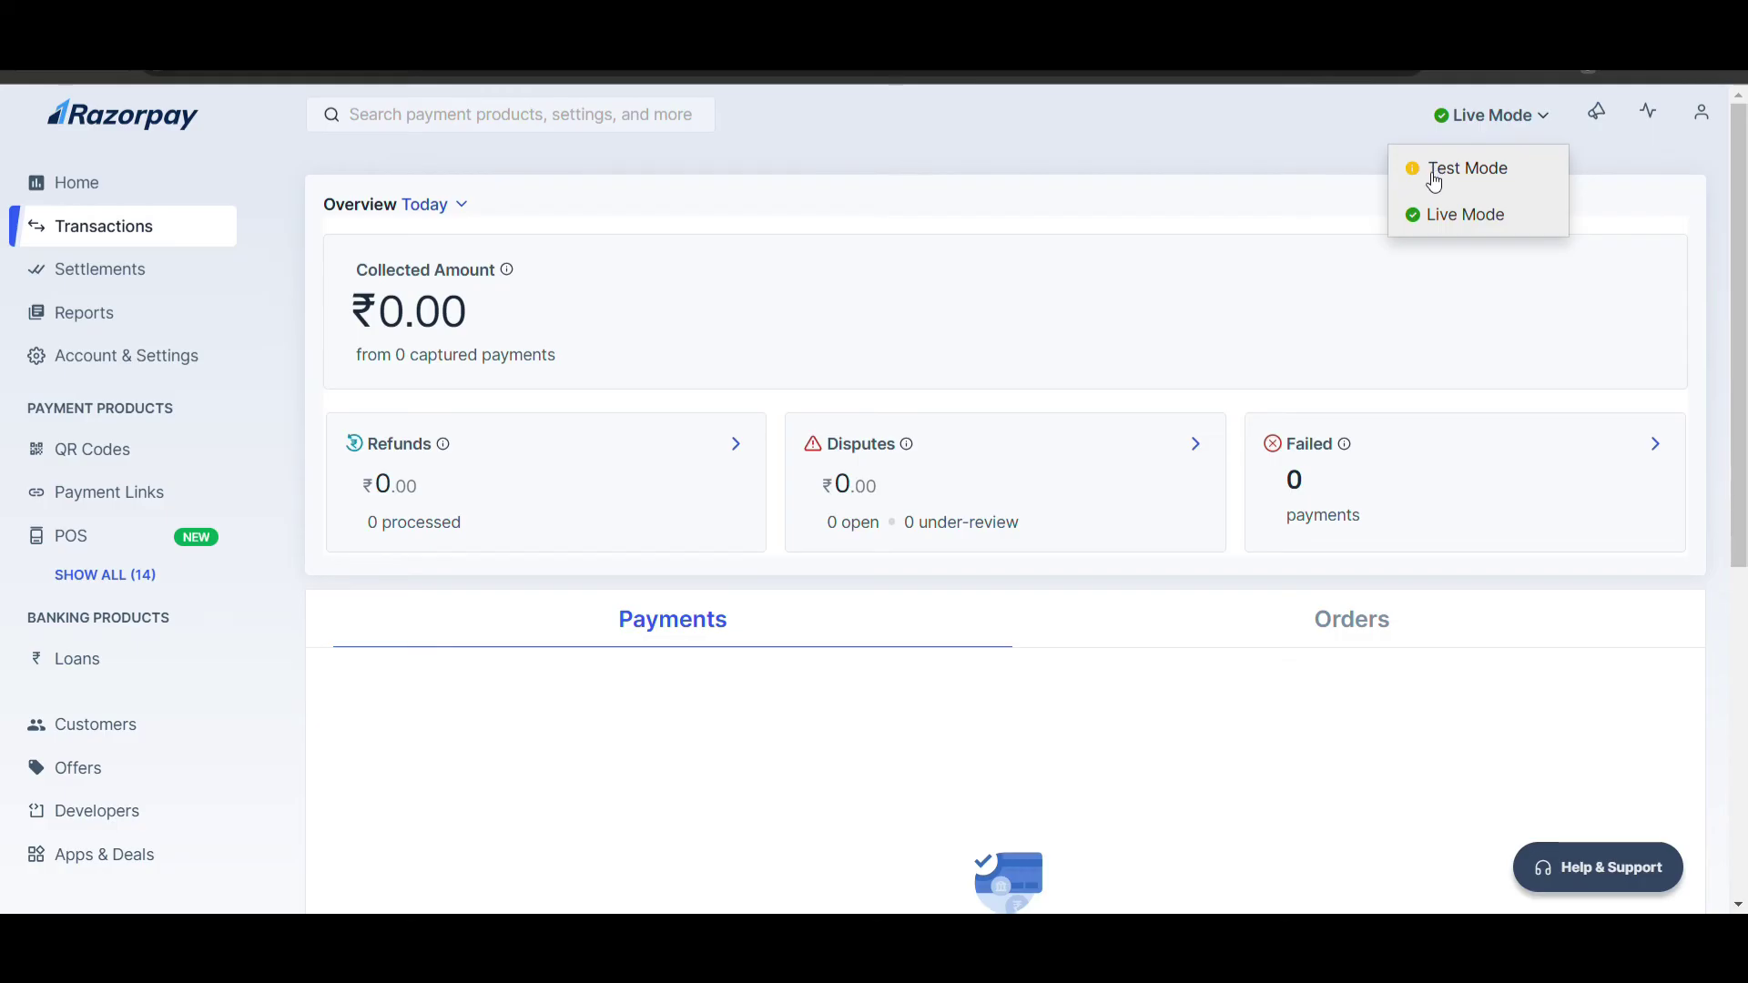
left_click(1428, 175)
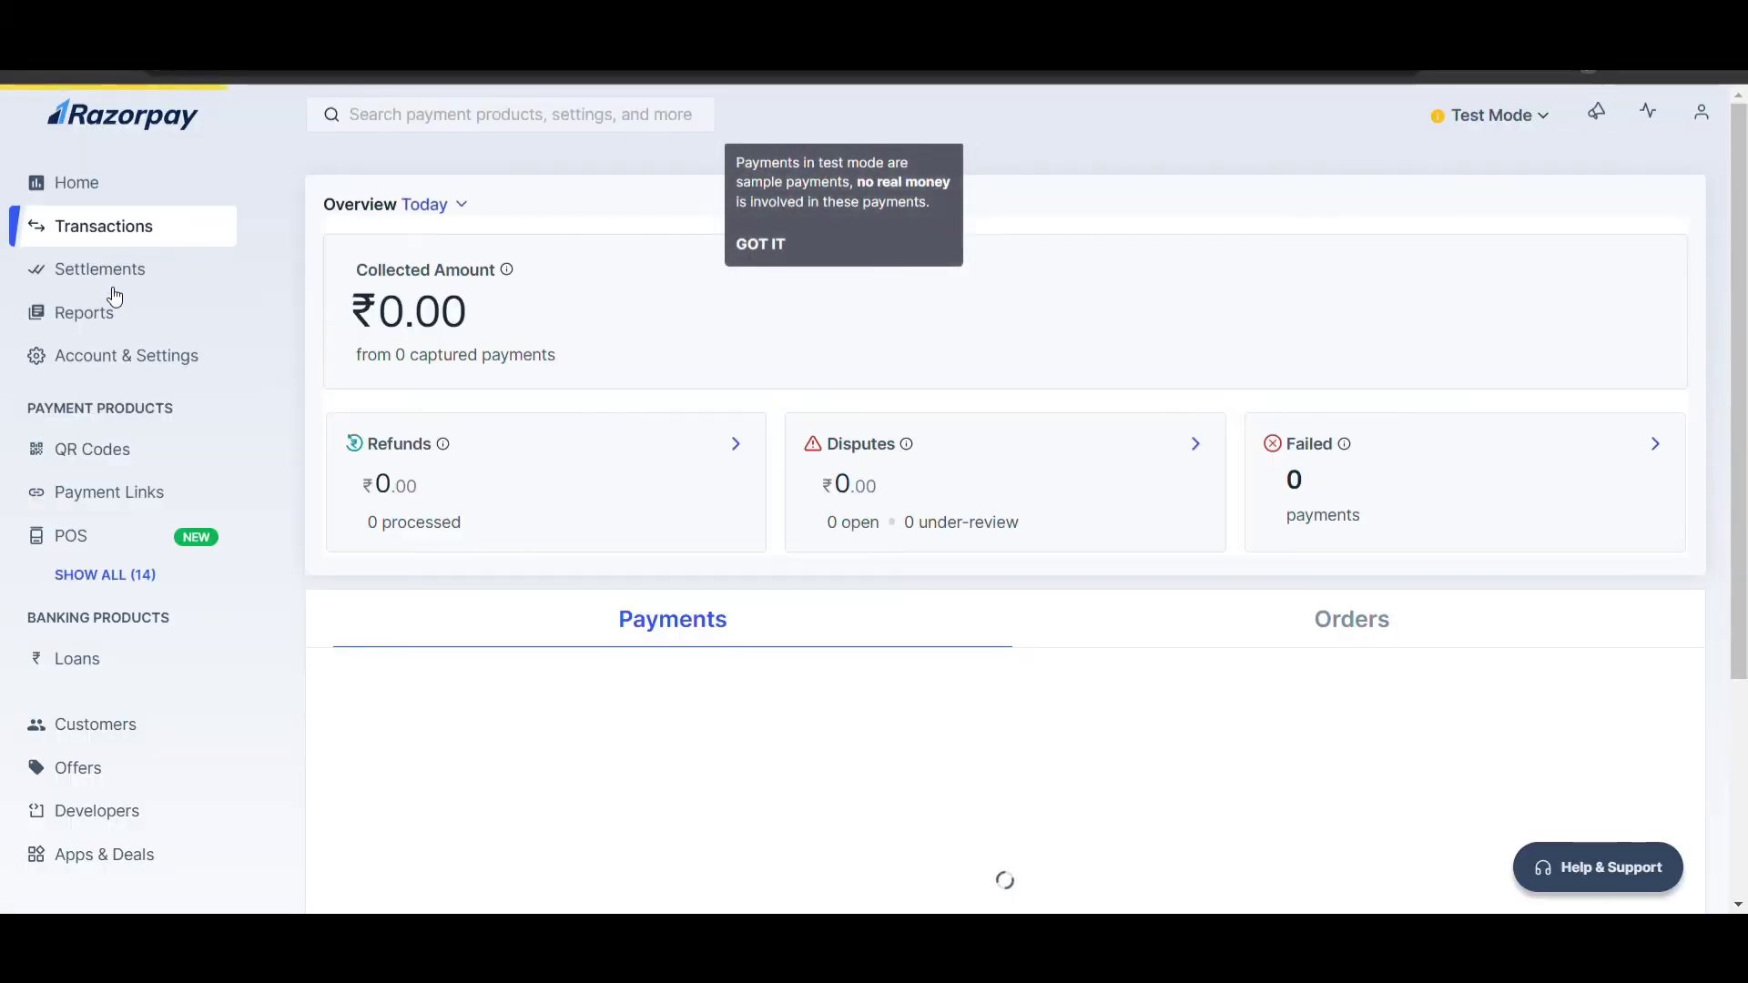
left_click(113, 287)
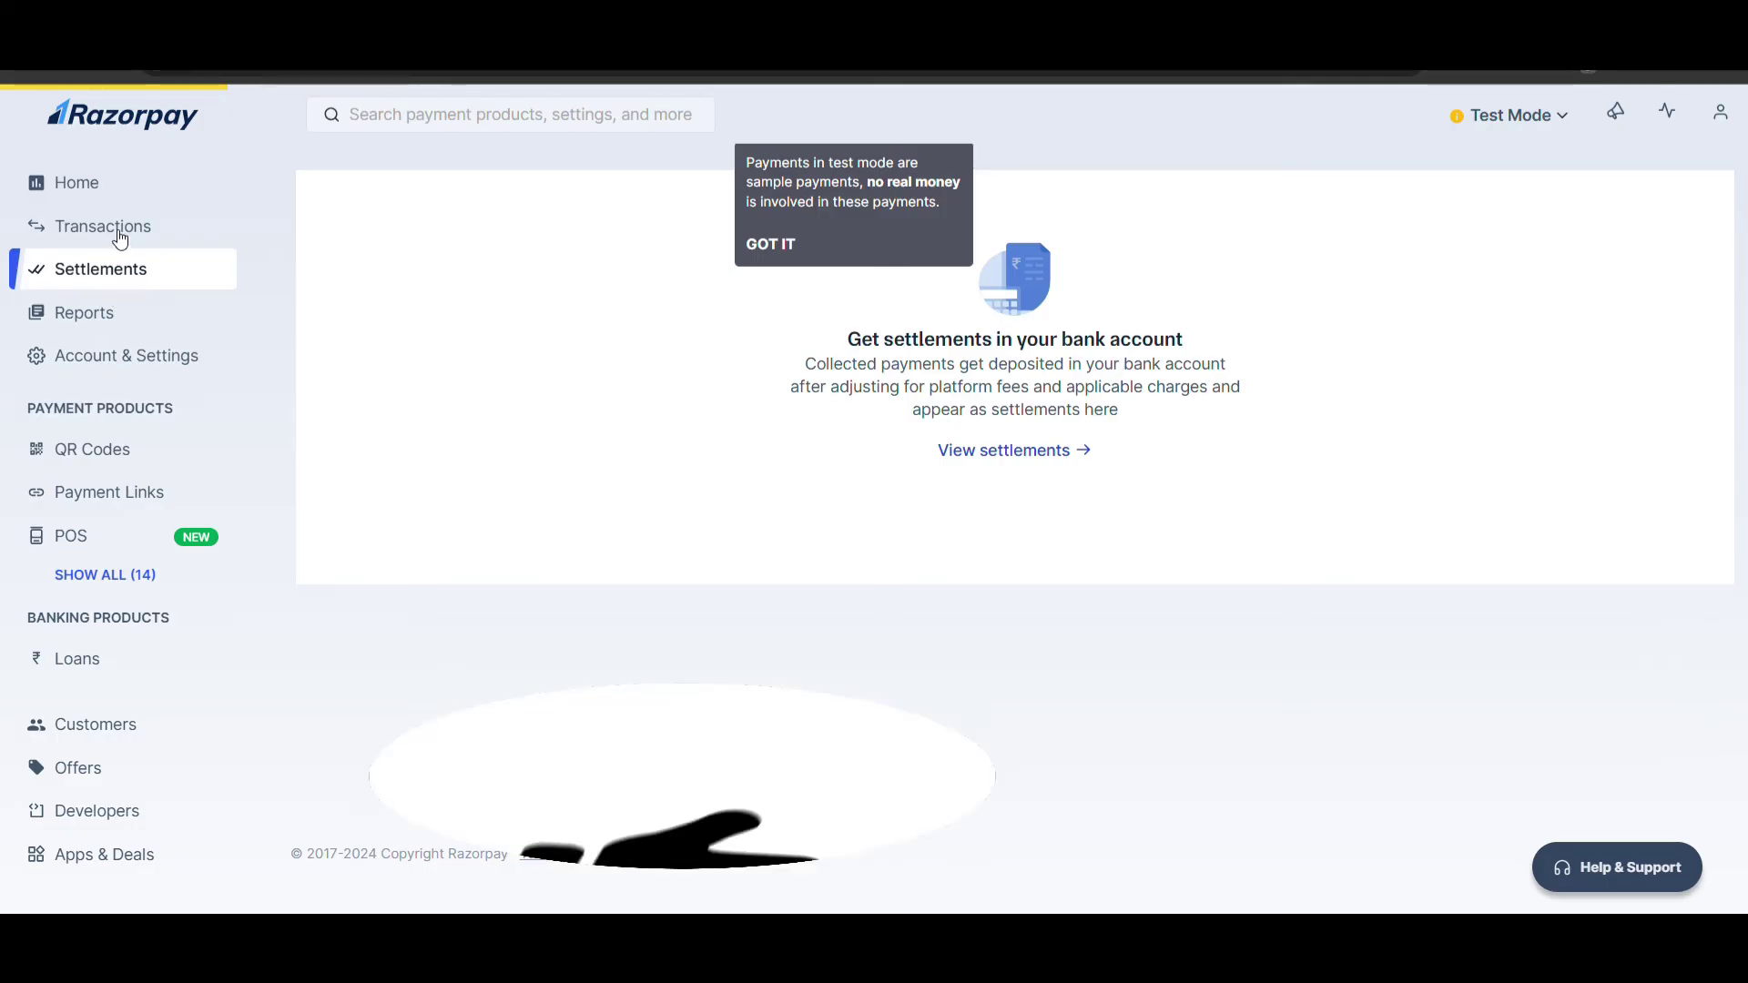
left_click(119, 236)
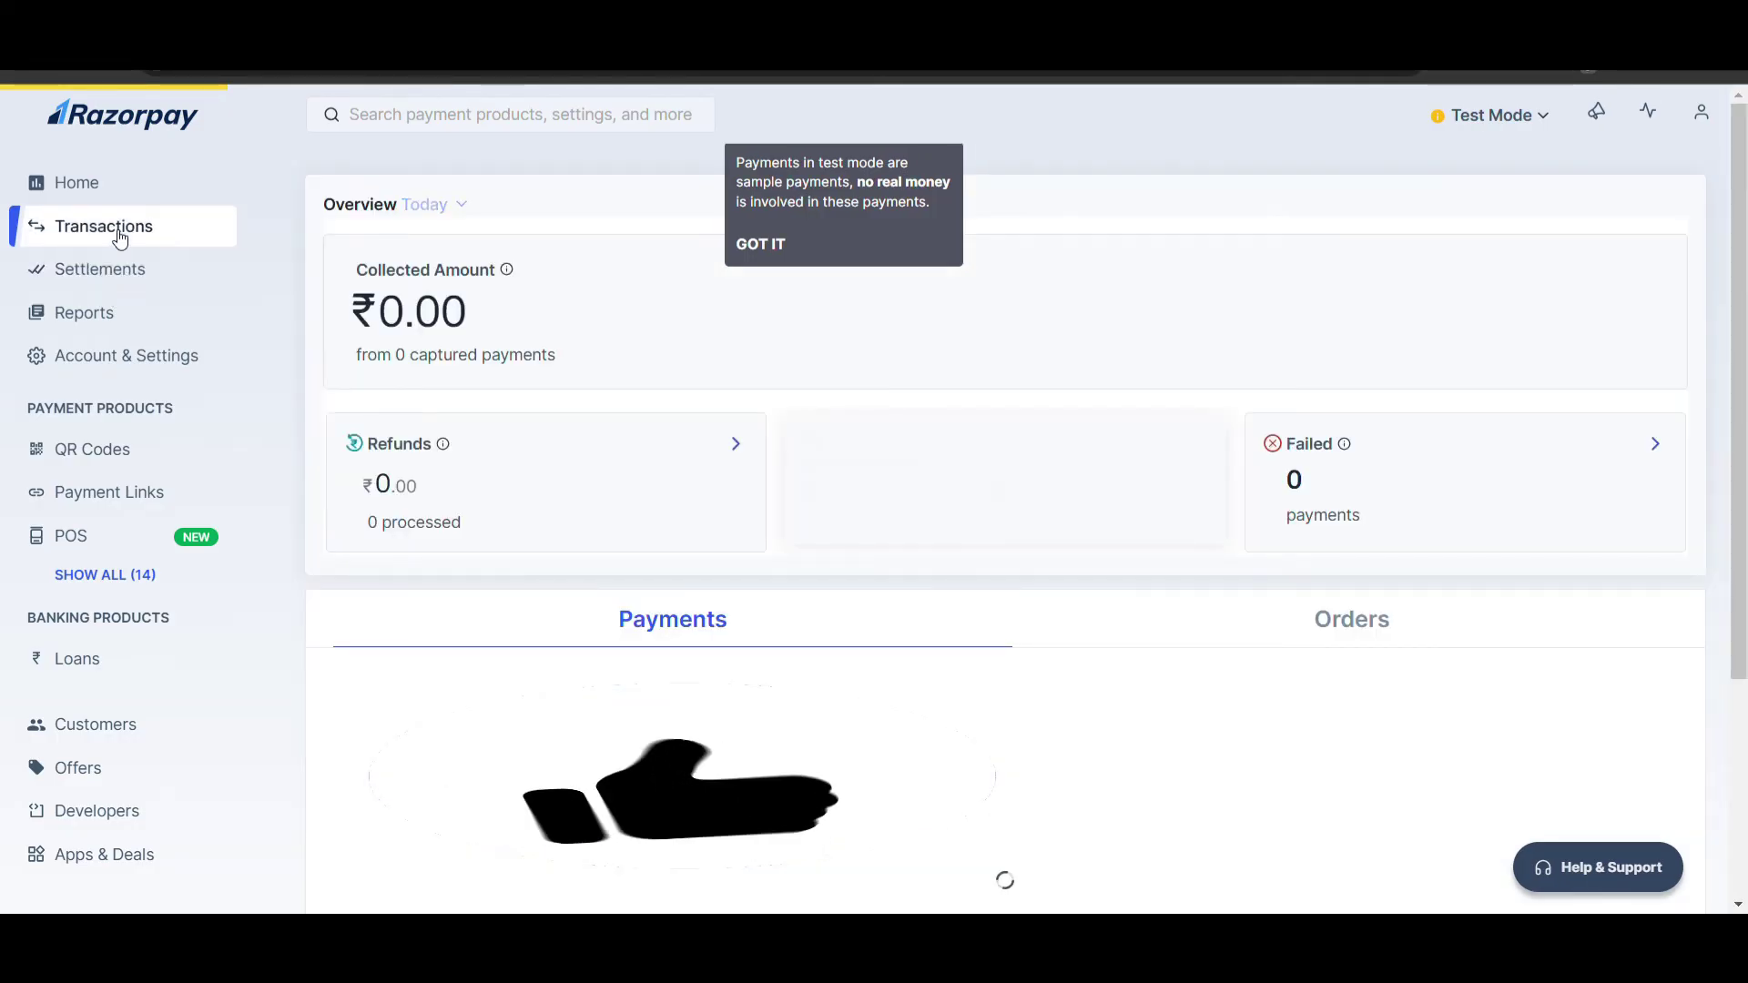
scroll(506, 670, "down", 1)
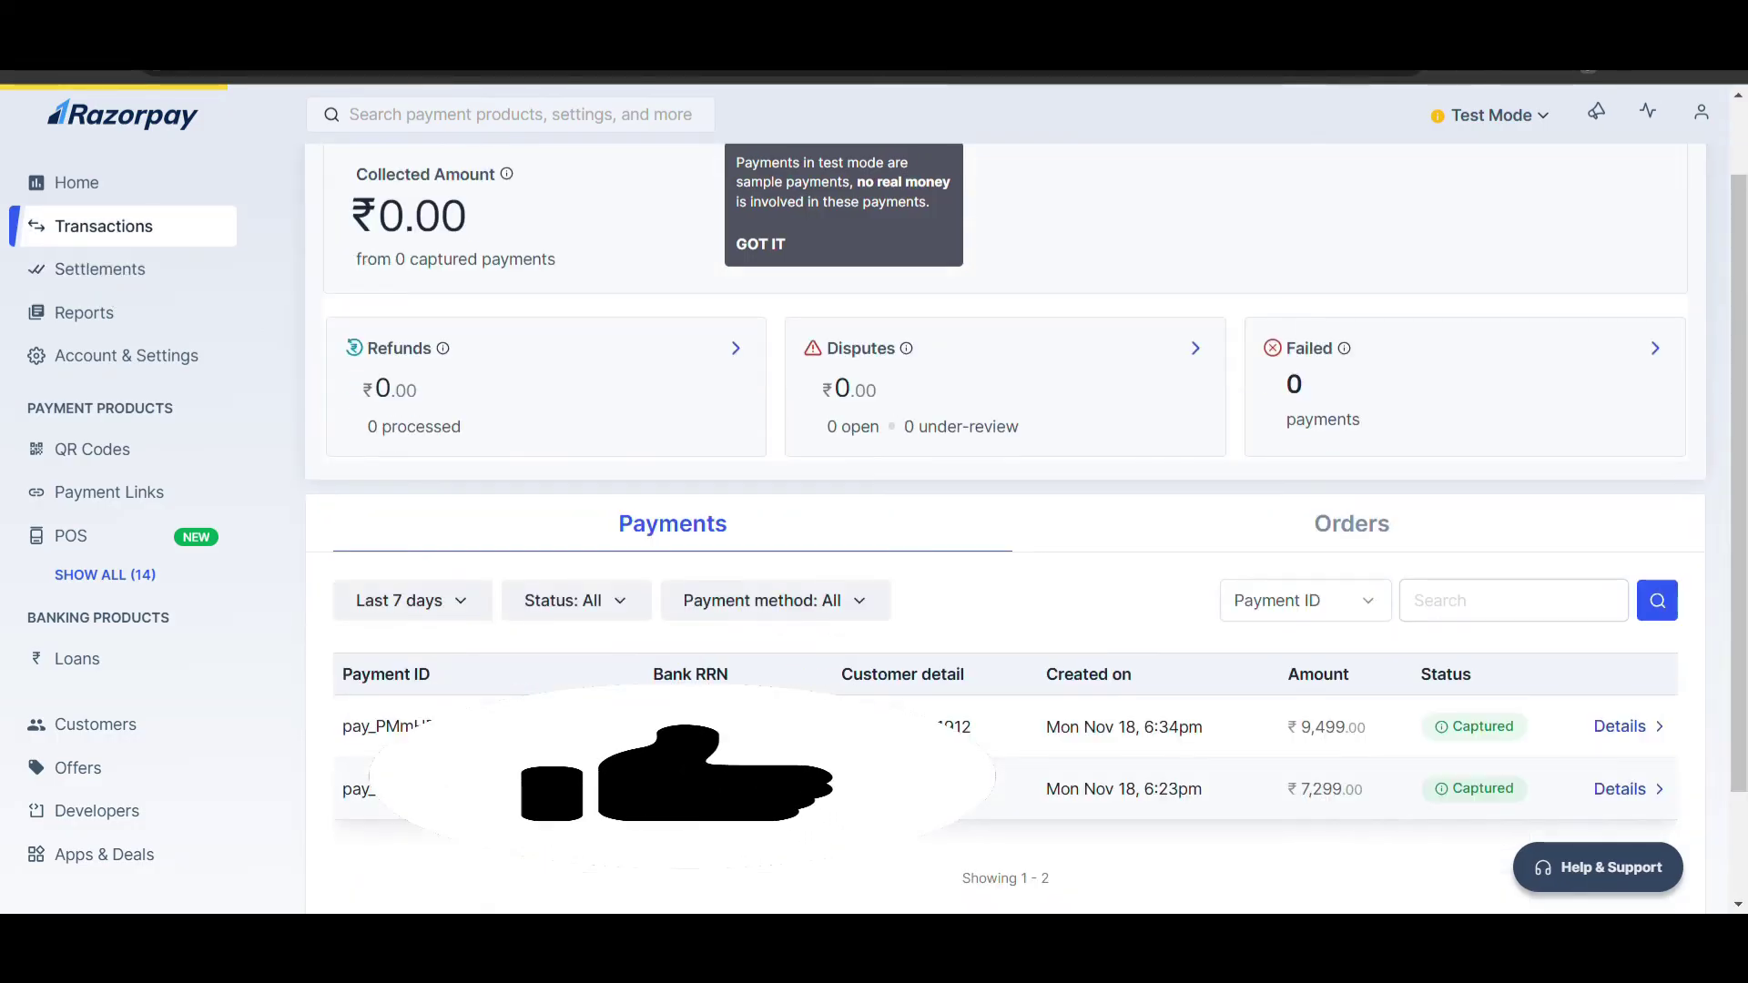
scroll(1006, 547, "up", 1)
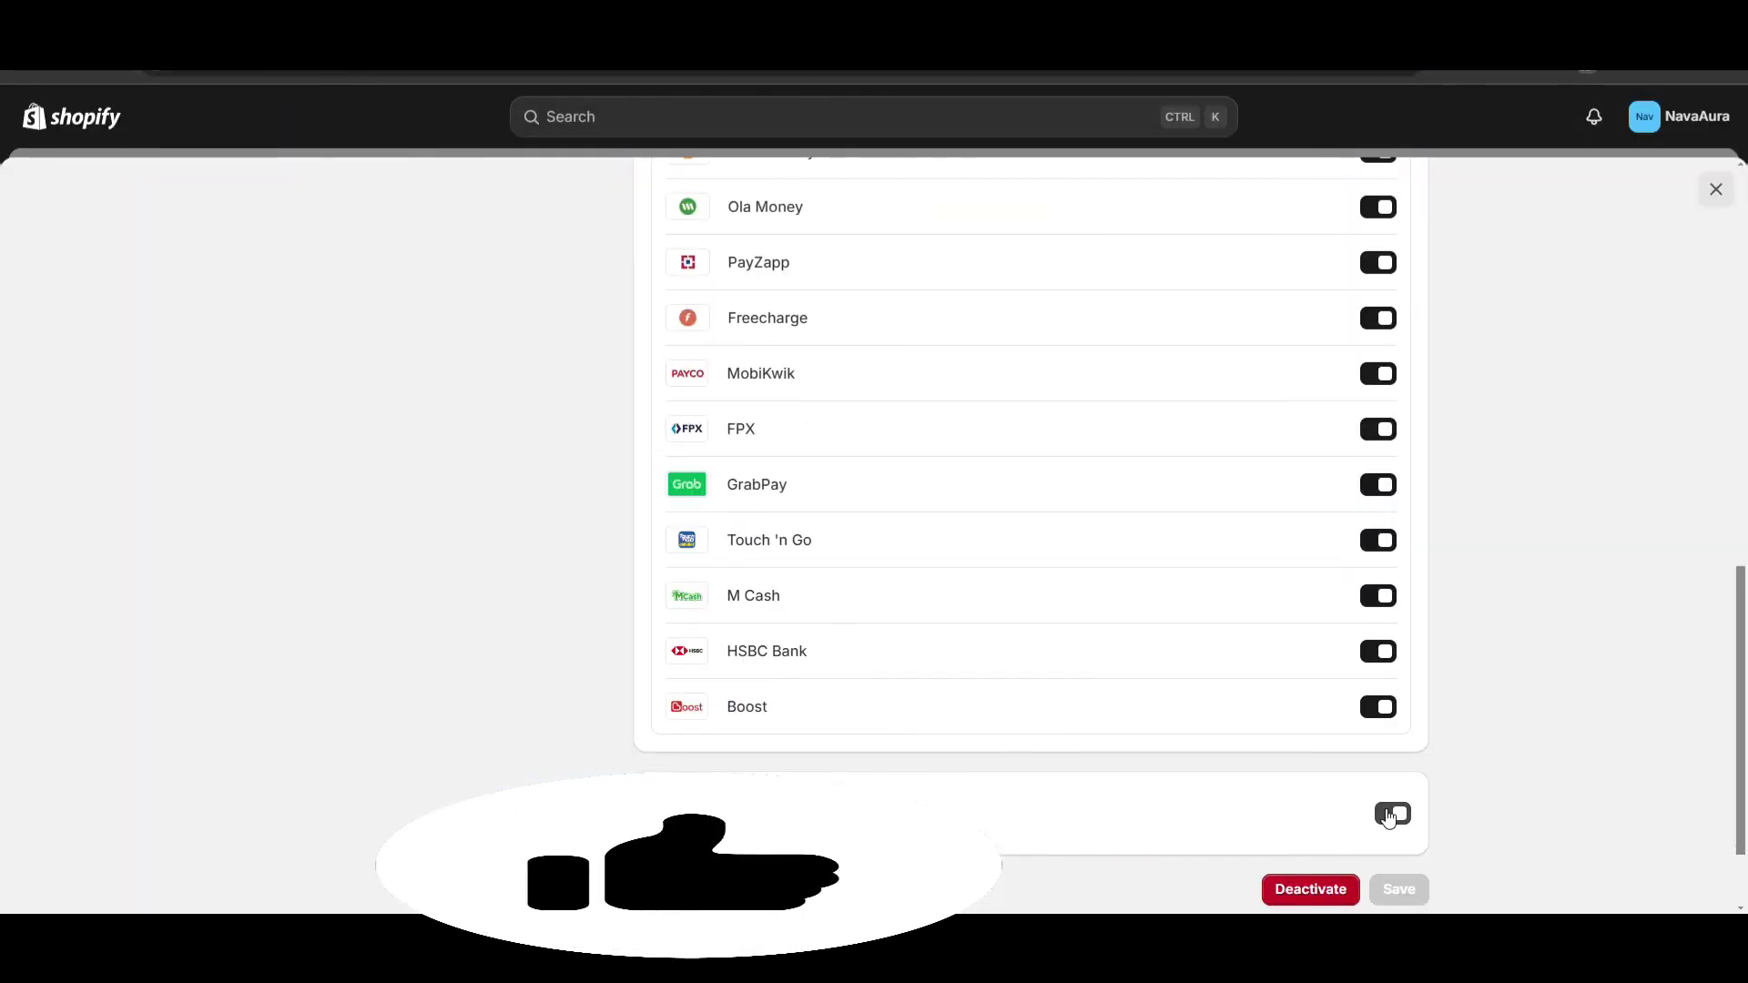
Switch off 1 Razorpay test mode, save, and close Settings back to the admin home.
left_click(1392, 814)
left_click(1402, 889)
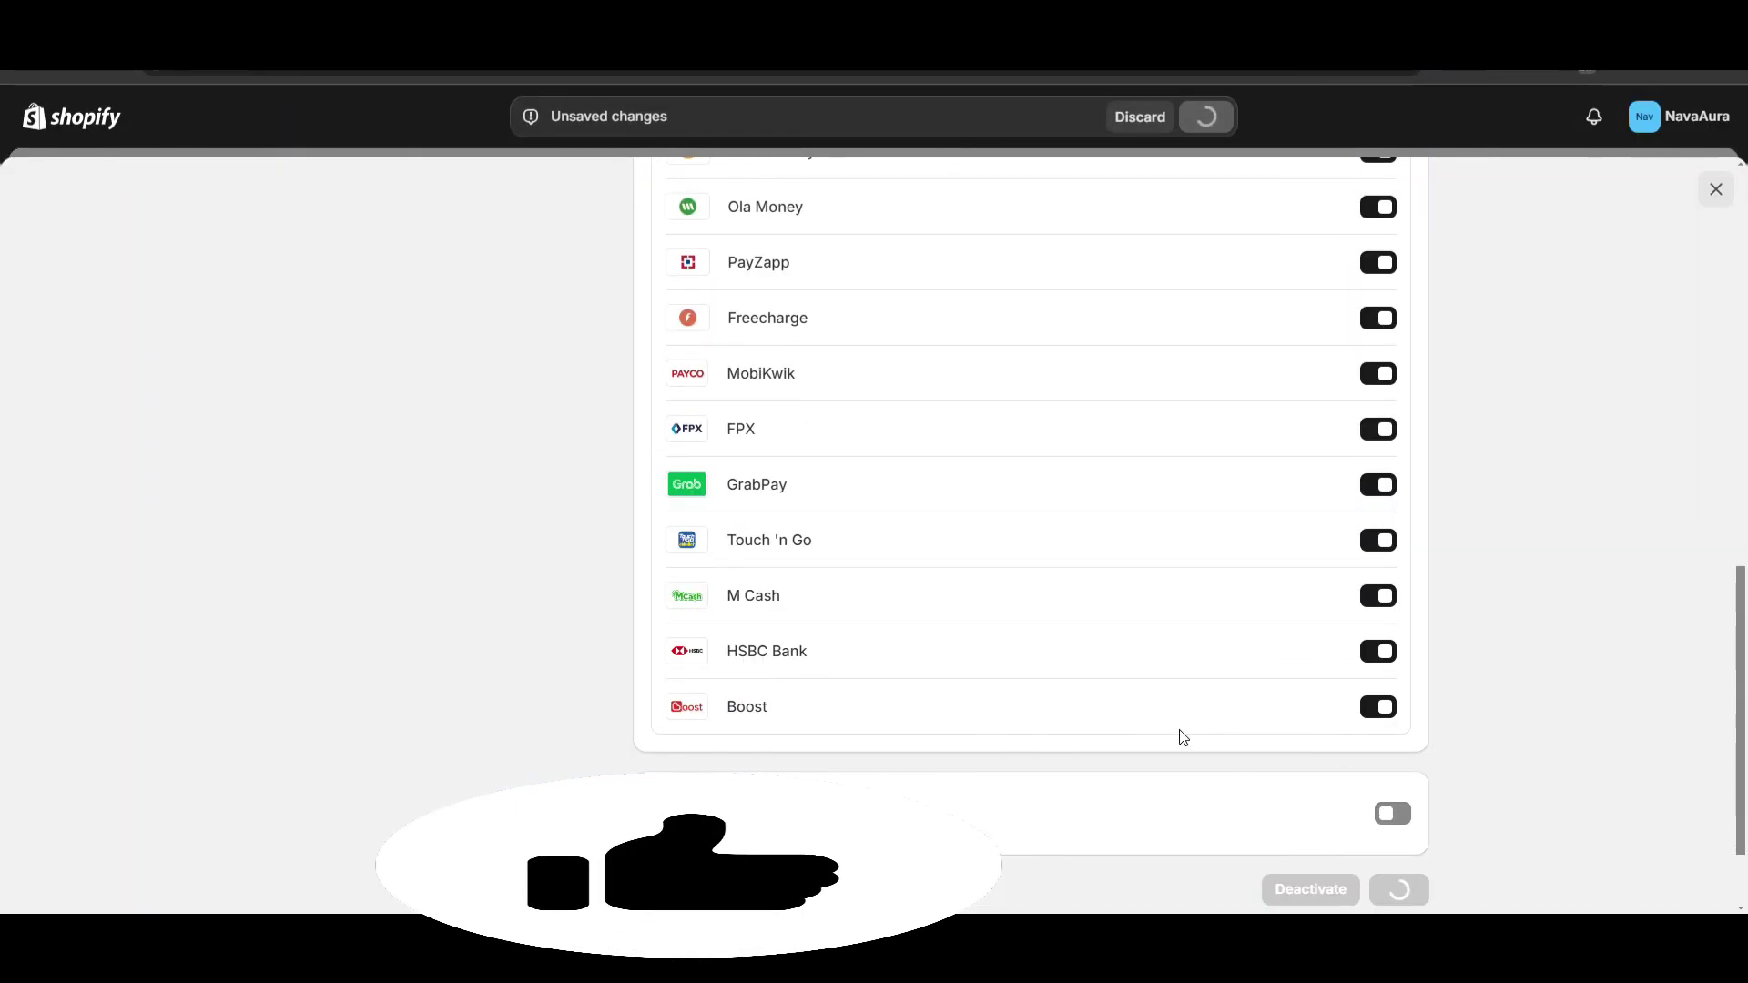
left_click(1716, 189)
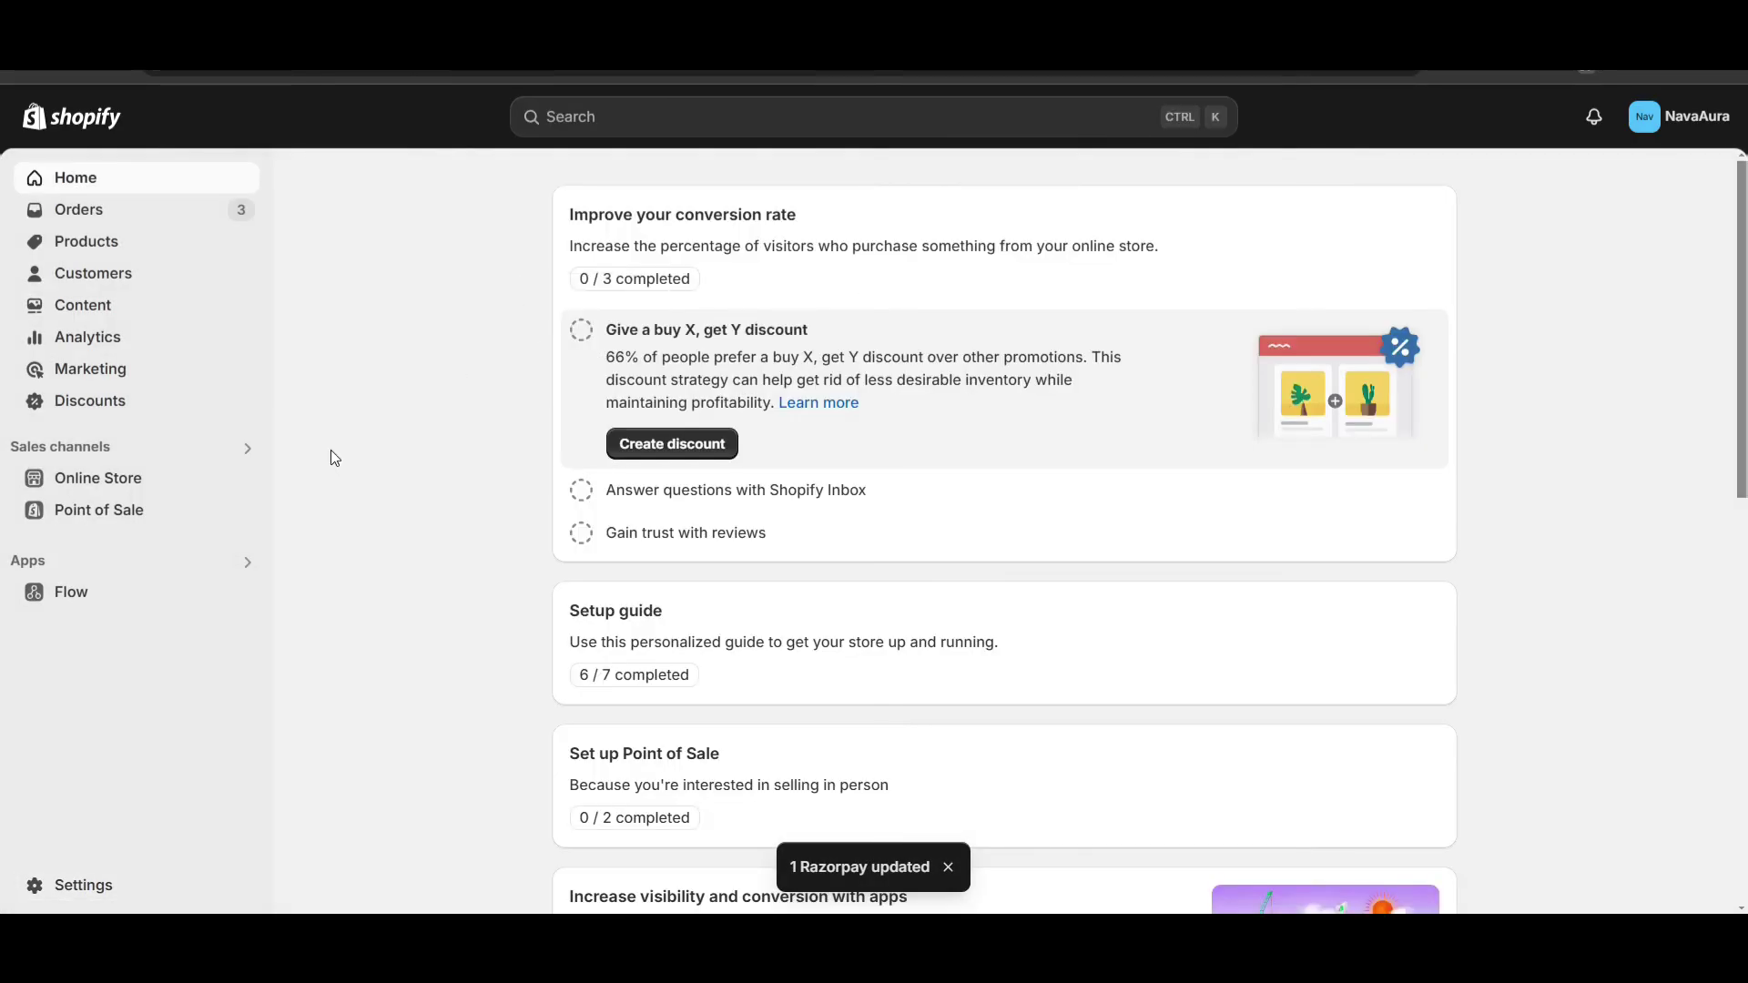